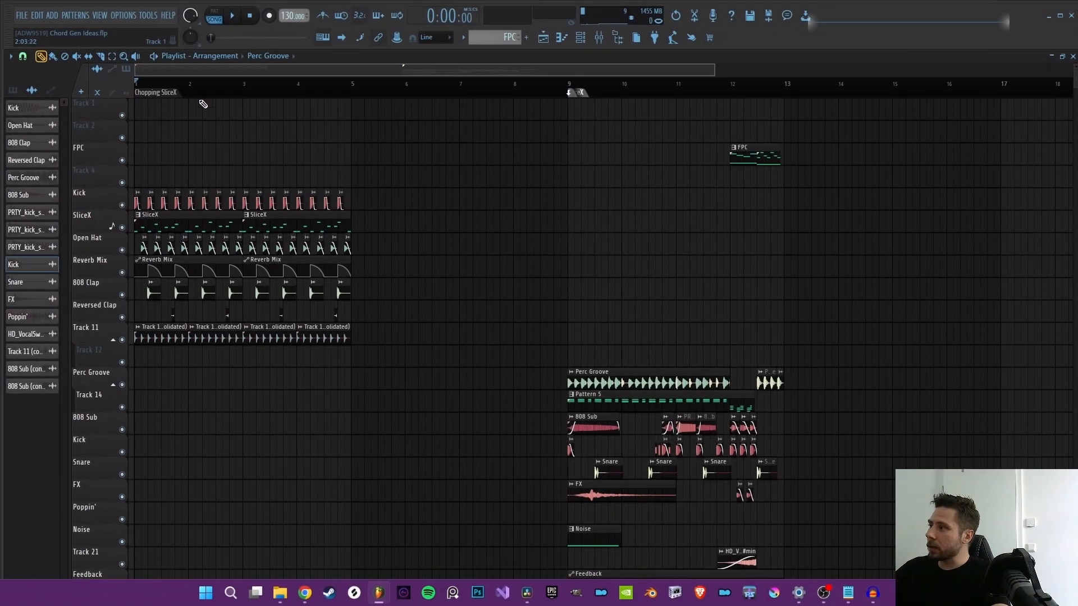
Step: Open the SliceX pattern from bar 1 of the playlist in the piano roll for the 22_Perc_Loop_A channel
{"action": "scroll", "coordinate": [134, 80], "scroll_direction": "up", "scroll_amount": 2}
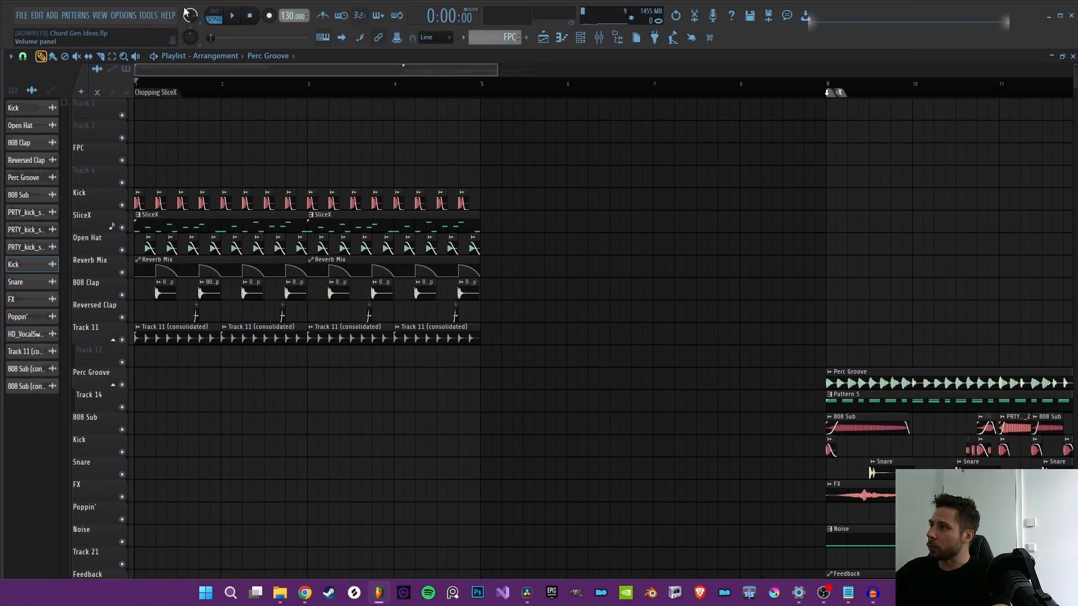
{"action": "scroll", "coordinate": [168, 241], "scroll_direction": "down", "scroll_amount": 2}
{"action": "scroll", "coordinate": [187, 232], "scroll_direction": "up", "scroll_amount": 2}
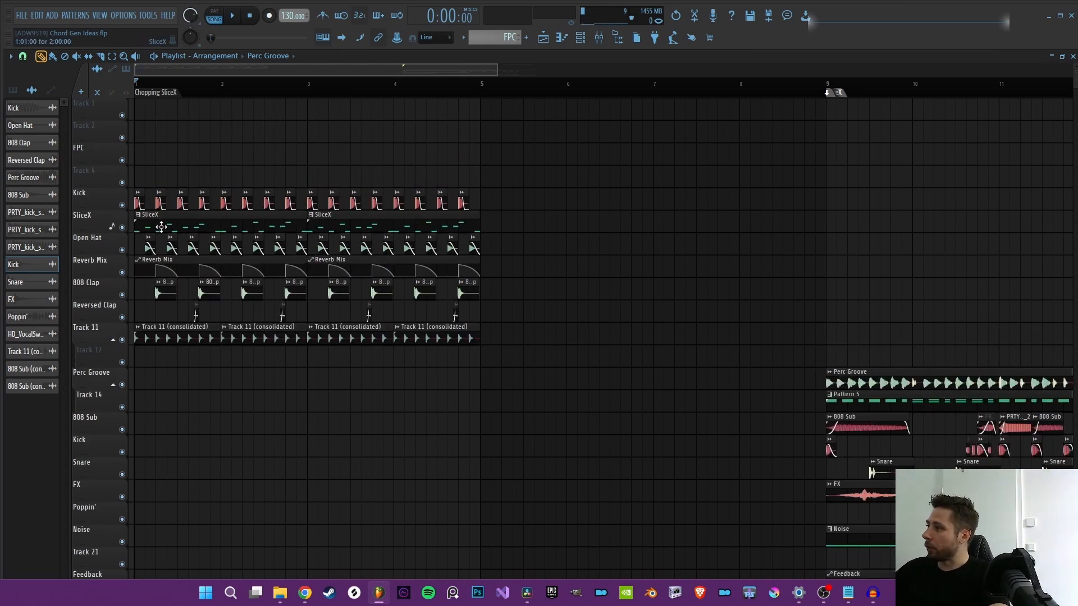
{"action": "double_click", "coordinate": [161, 227]}
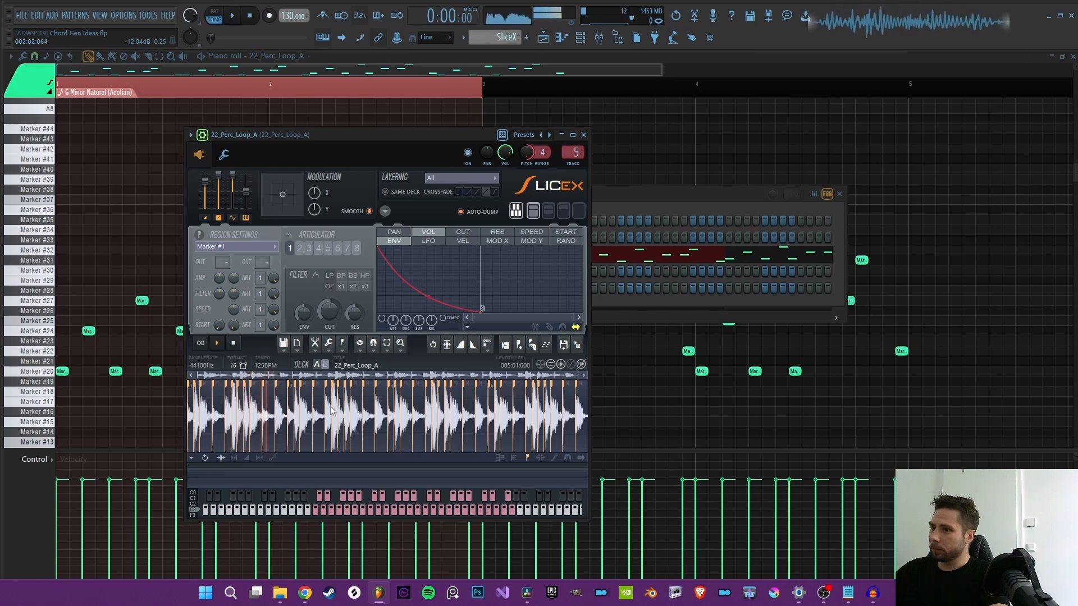
{"action": "left_click", "coordinate": [544, 37]}
{"action": "left_click", "coordinate": [580, 38]}
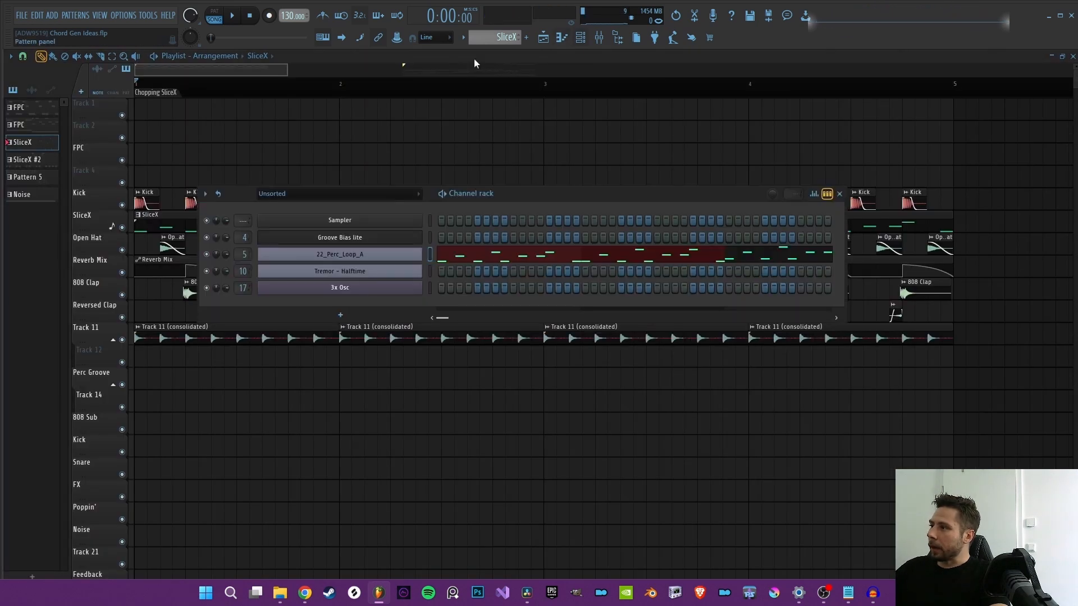
{"action": "left_click", "coordinate": [471, 260]}
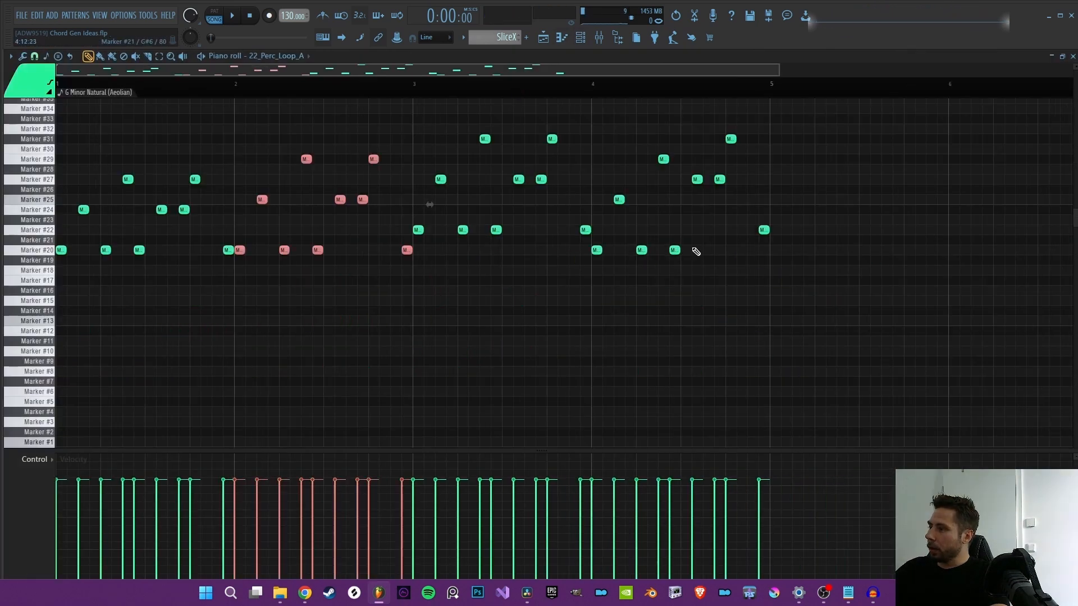
Step: Try raising the first bar's slice notes so its lowest notes sit on Marker #25, undo the move and play the pattern
{"action": "scroll", "coordinate": [696, 250], "scroll_direction": "up", "scroll_amount": 3}
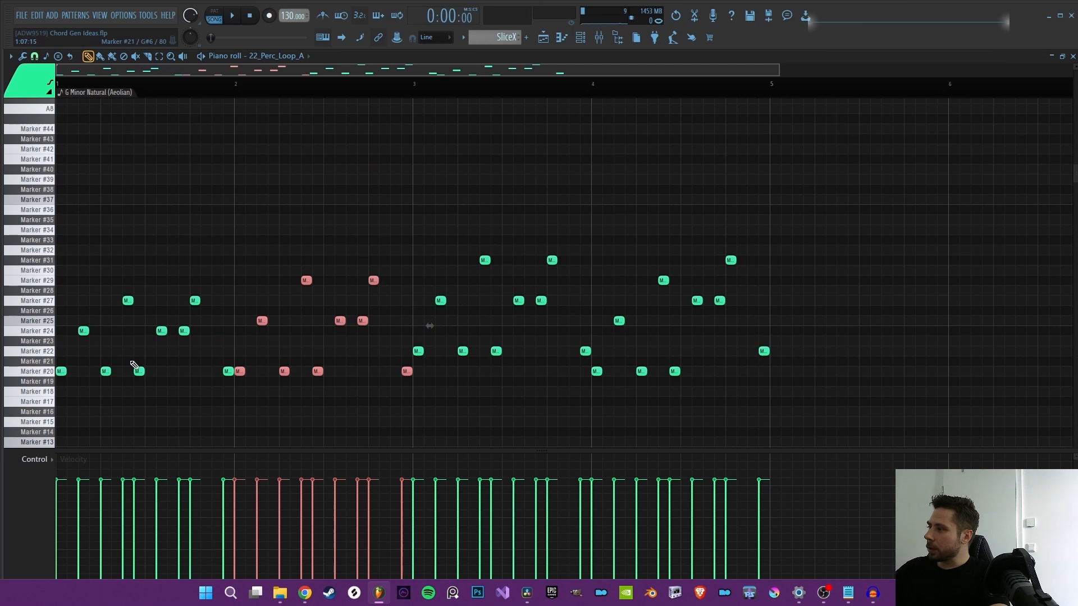
{"action": "scroll", "coordinate": [135, 365], "scroll_direction": "down", "scroll_amount": 2}
{"action": "left_click_drag", "start_coordinate": [136, 313], "coordinate": [129, 216]}
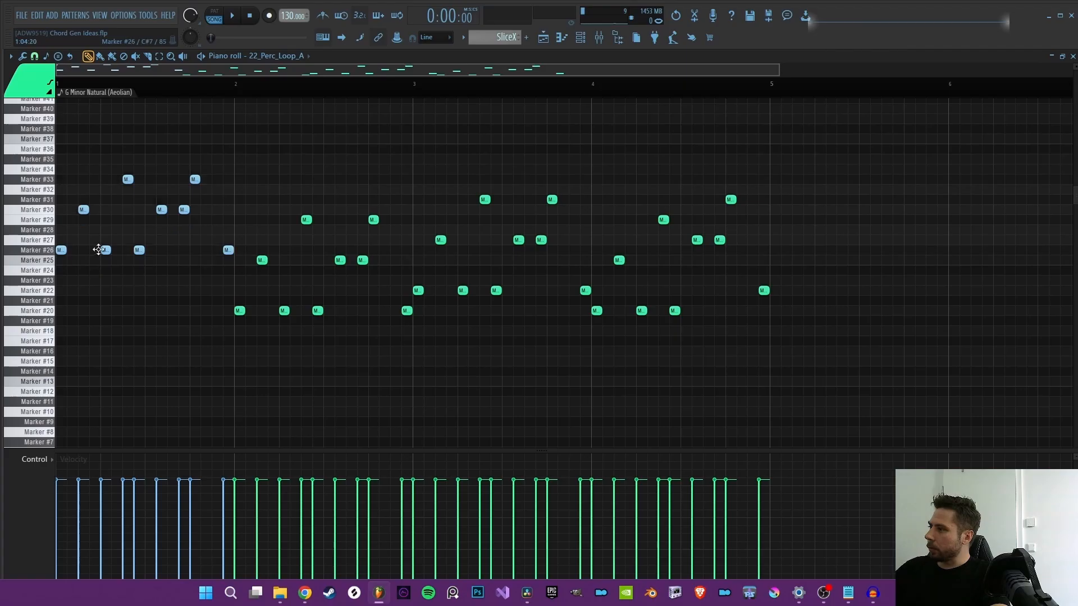
{"action": "left_click_drag", "start_coordinate": [103, 261], "coordinate": [82, 308]}
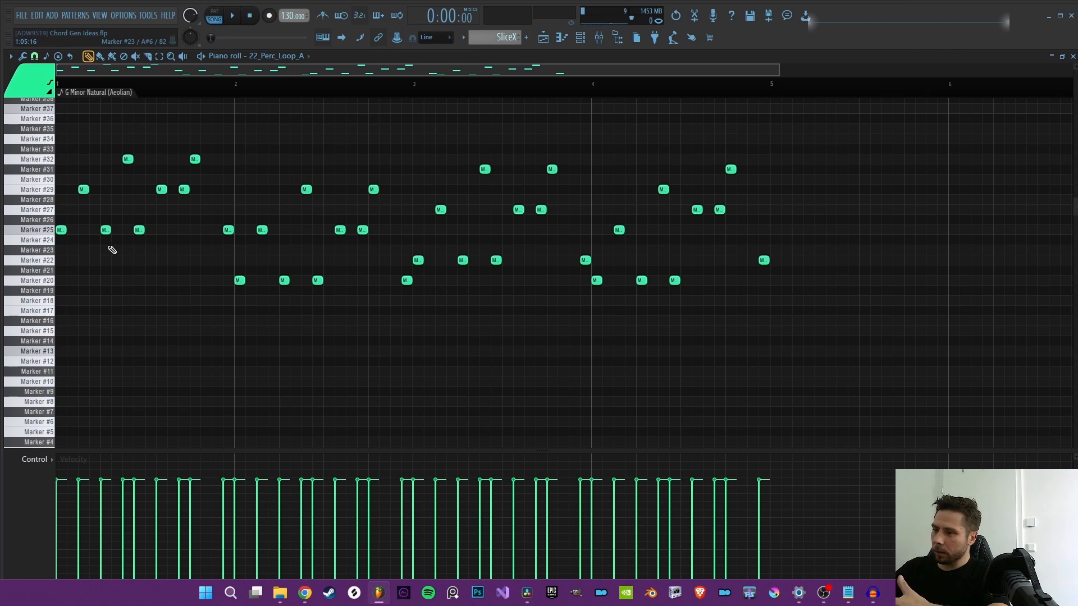
{"action": "key", "text": "ctrl+z"}
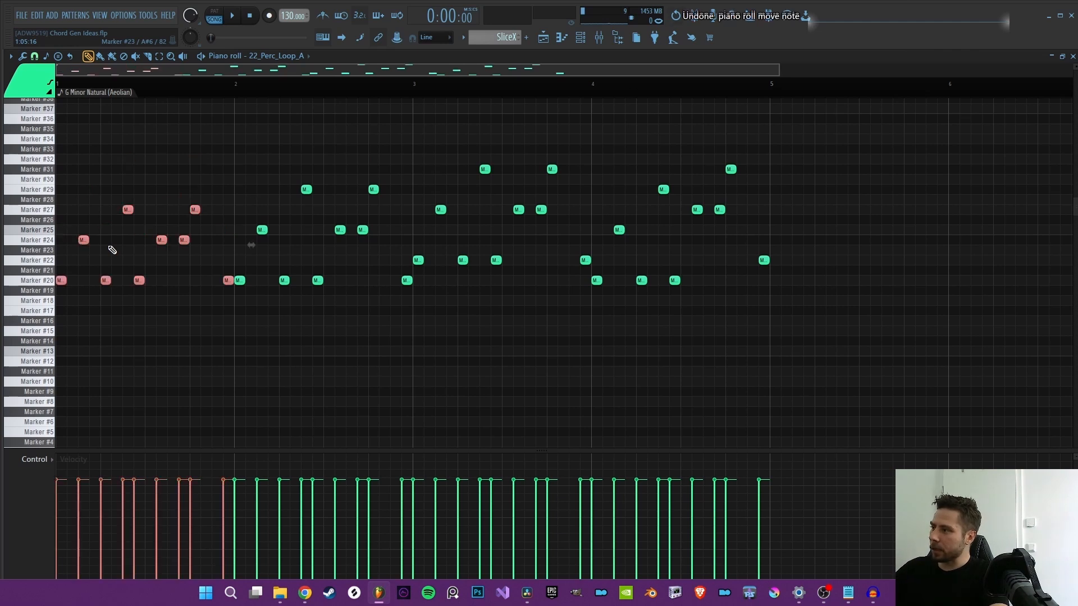
{"action": "key", "text": "space"}
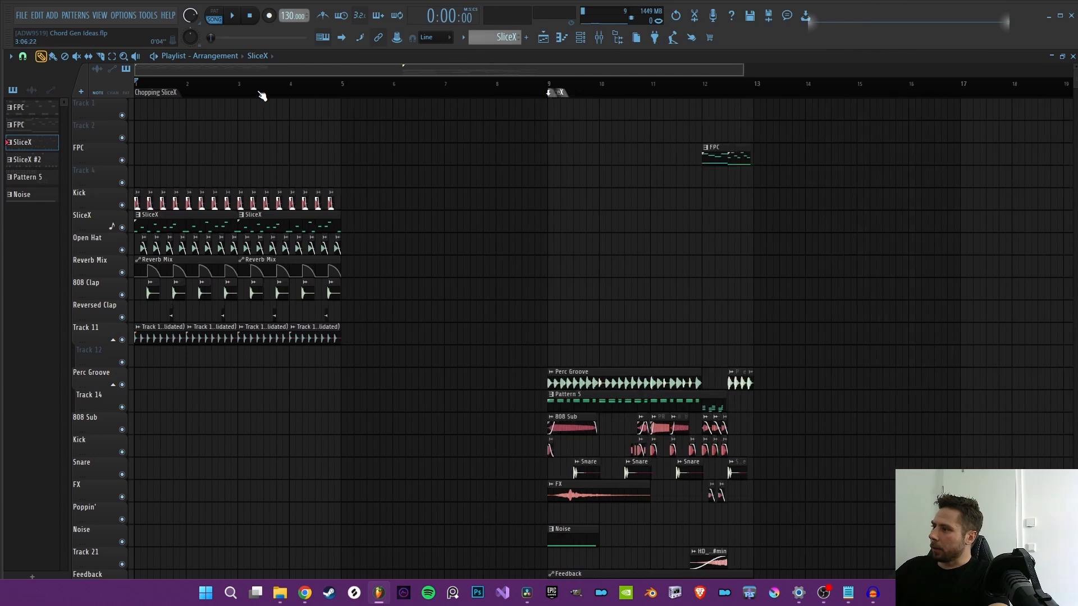
Step: Select the playlist section from bar 9 to bar 13 and play it
{"action": "scroll", "coordinate": [262, 96], "scroll_direction": "down", "scroll_amount": 2}
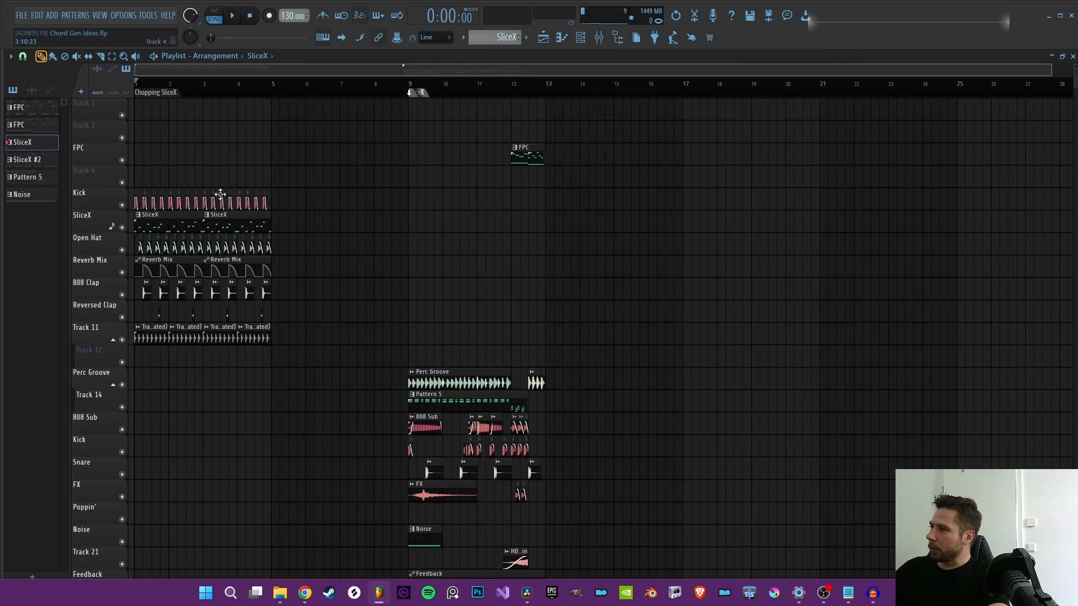
{"action": "scroll", "coordinate": [281, 94], "scroll_direction": "up", "scroll_amount": 3}
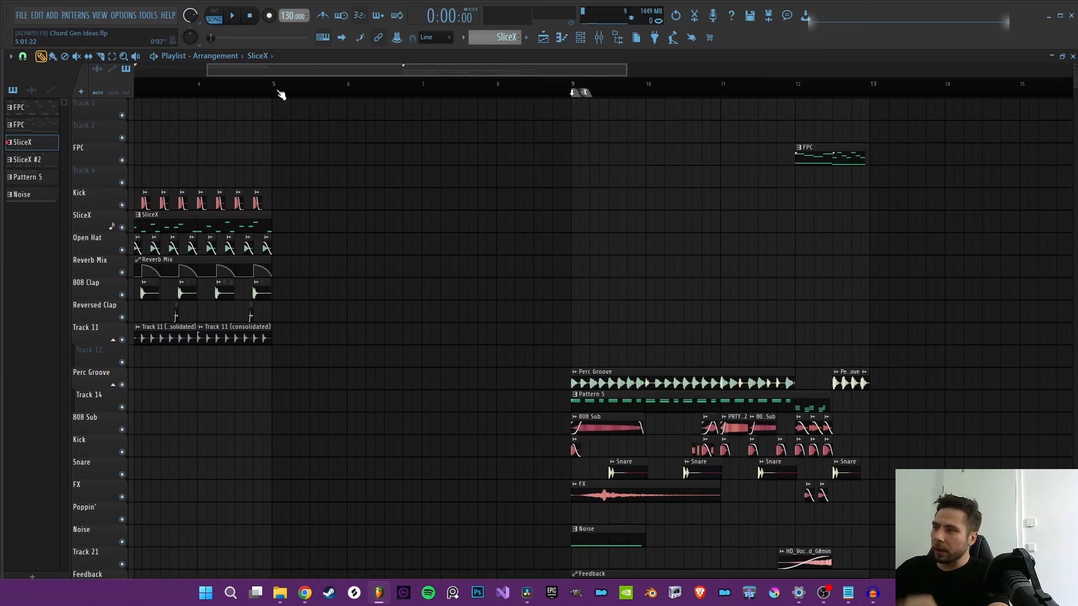
{"action": "left_click_drag", "start_coordinate": [314, 71], "coordinate": [168, 78]}
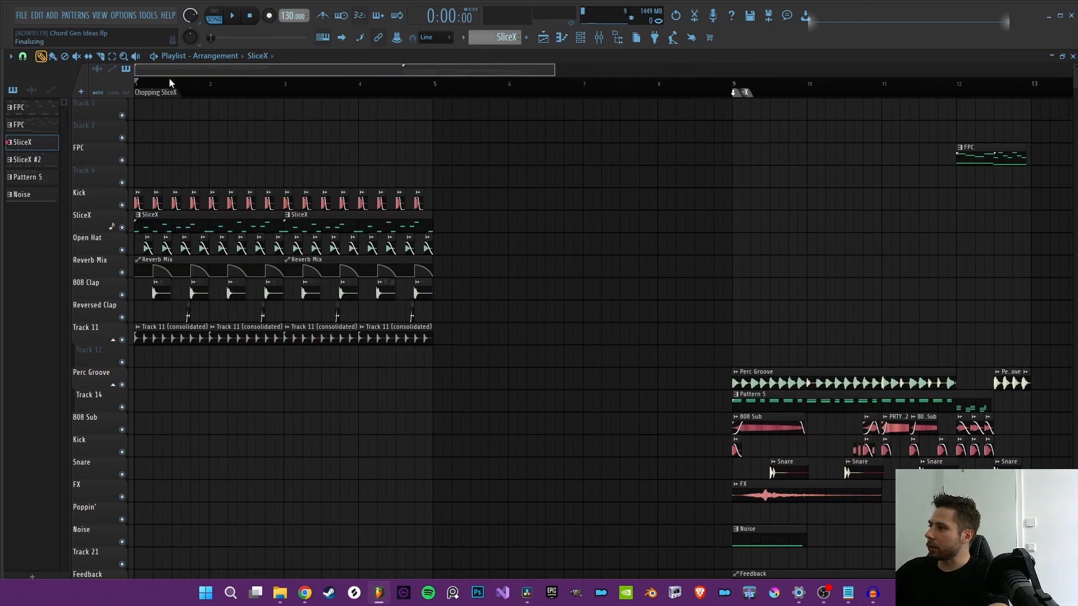
{"action": "left_click_drag", "start_coordinate": [342, 72], "coordinate": [516, 66]}
{"action": "scroll", "coordinate": [585, 94], "scroll_direction": "up", "scroll_amount": 2}
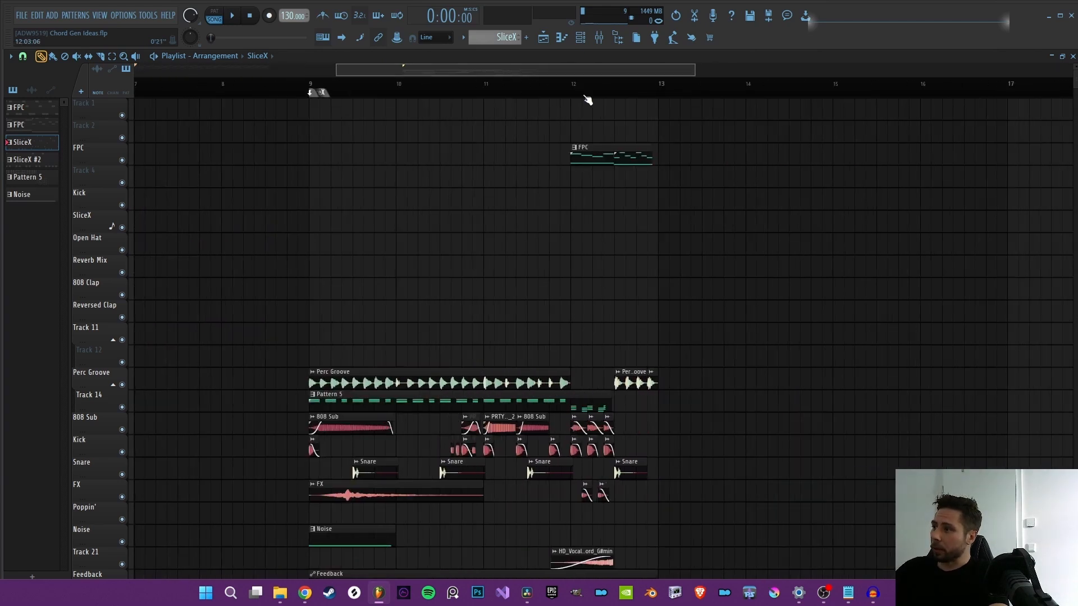
{"action": "scroll", "coordinate": [298, 111], "scroll_direction": "down", "scroll_amount": 3}
{"action": "left_click_drag", "start_coordinate": [271, 90], "coordinate": [674, 89]}
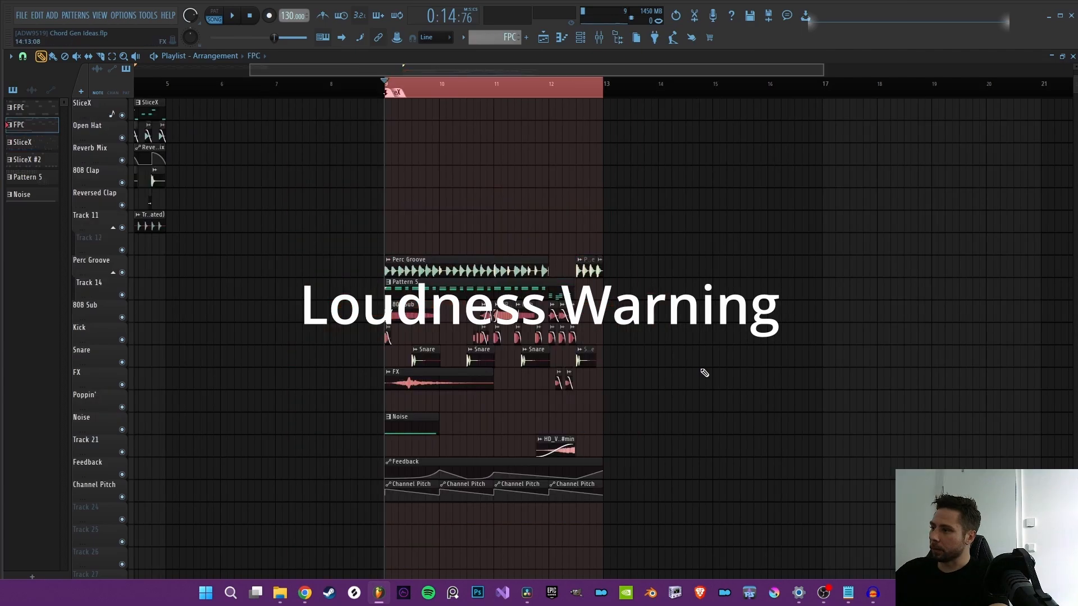
{"action": "key", "text": "space"}
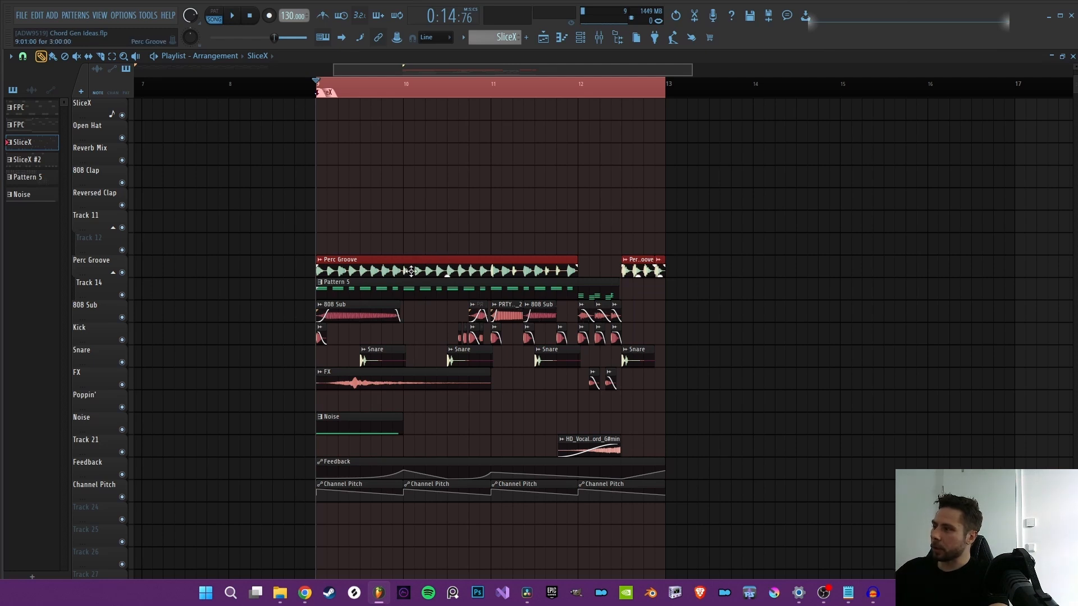
Step: View Pattern 5's notes, and open the FPC clip at bar 12 in the piano roll to play its Groove Bias lite melody
{"action": "double_click", "coordinate": [428, 289]}
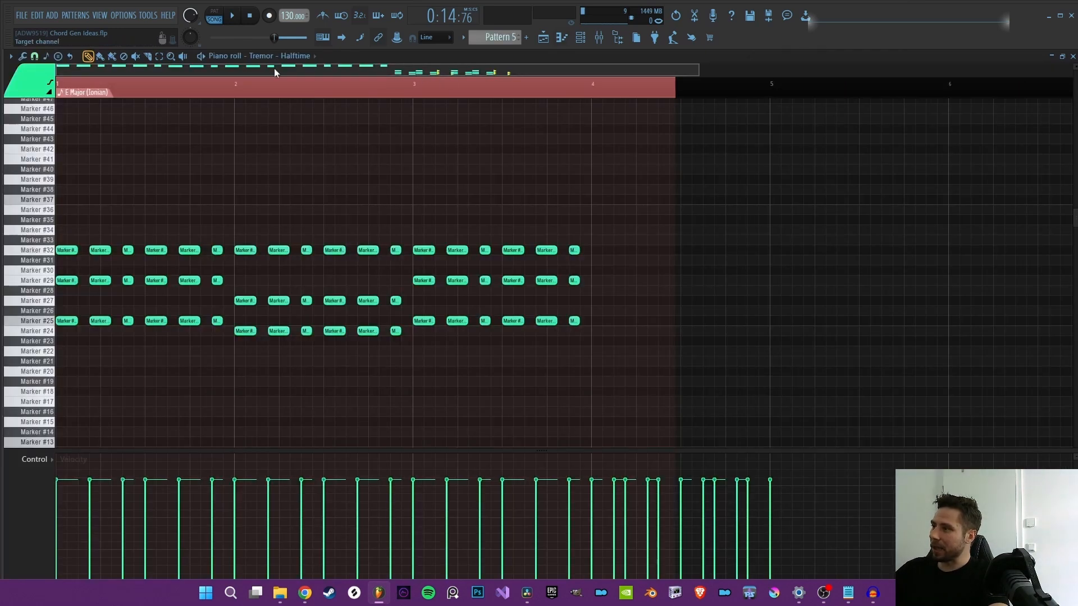
{"action": "left_click", "coordinate": [545, 39]}
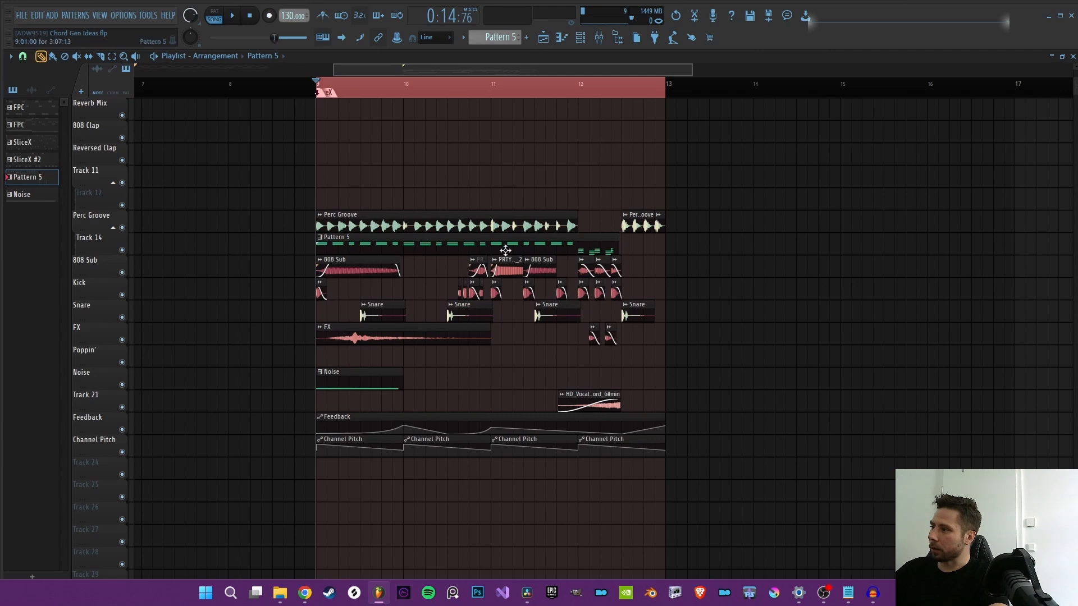
{"action": "scroll", "coordinate": [681, 267], "scroll_direction": "up", "scroll_amount": 8}
{"action": "double_click", "coordinate": [609, 154]}
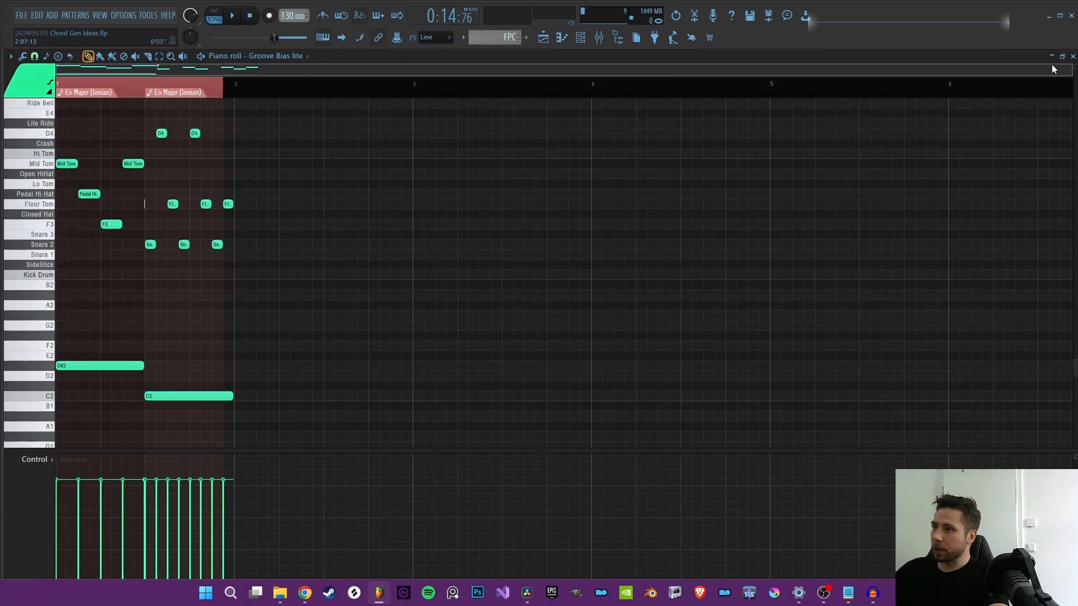
{"action": "left_click_drag", "start_coordinate": [1053, 69], "coordinate": [451, 116]}
{"action": "scroll", "coordinate": [445, 164], "scroll_direction": "up", "scroll_amount": 2}
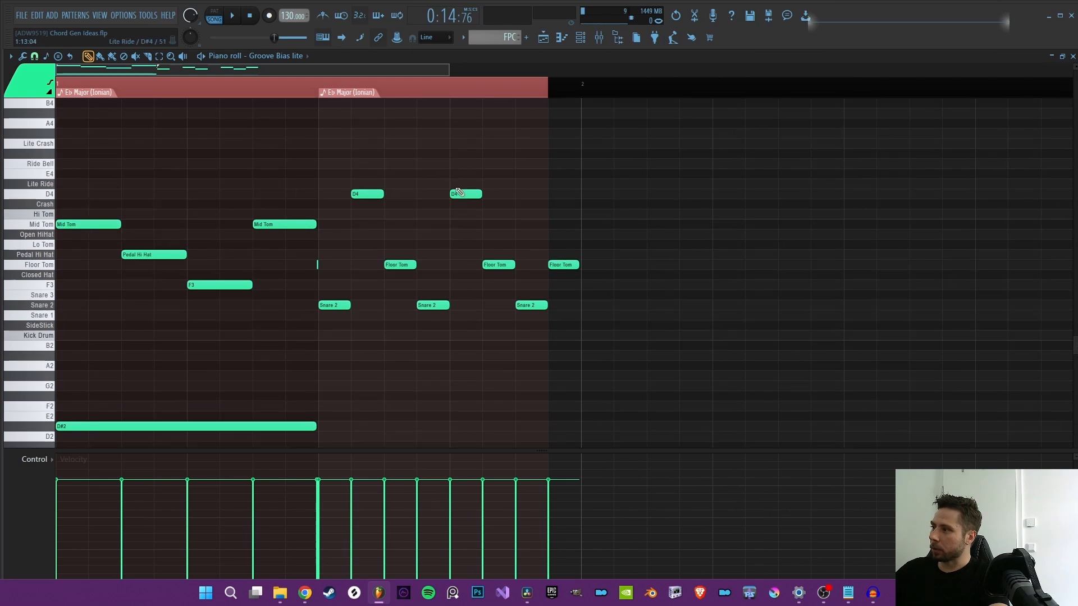
{"action": "key", "text": "space"}
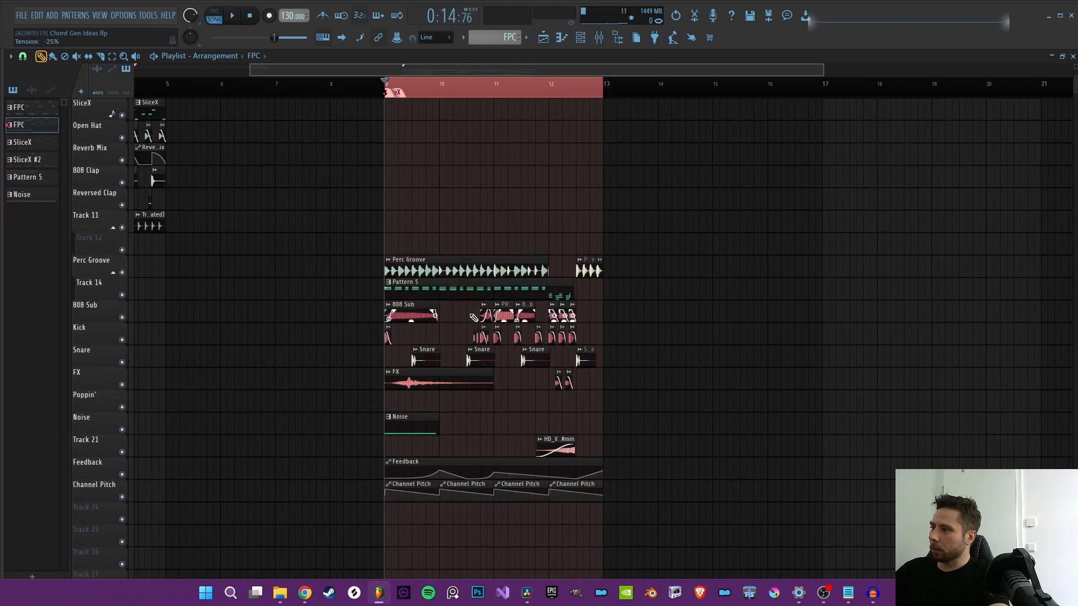
{"action": "left_click_drag", "start_coordinate": [393, 234], "coordinate": [648, 275]}
{"action": "left_click", "coordinate": [573, 206], "text": "ctrl"}
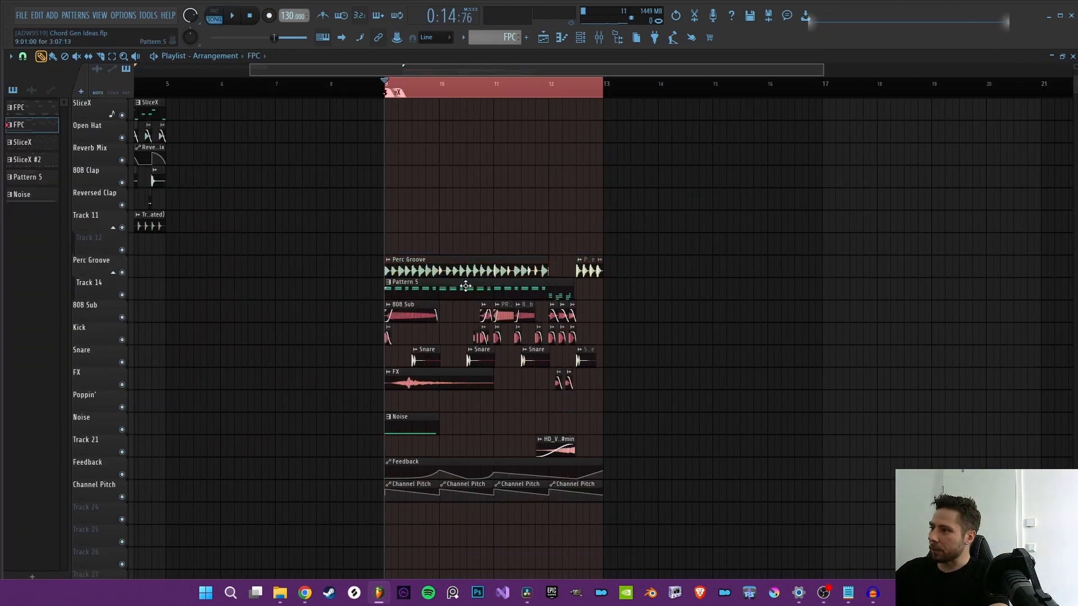
Step: Open the Tremor - Halftime channel's SliceX from Pattern 5 and preview its source loop
{"action": "double_click", "coordinate": [467, 286]}
{"action": "left_click", "coordinate": [588, 35]}
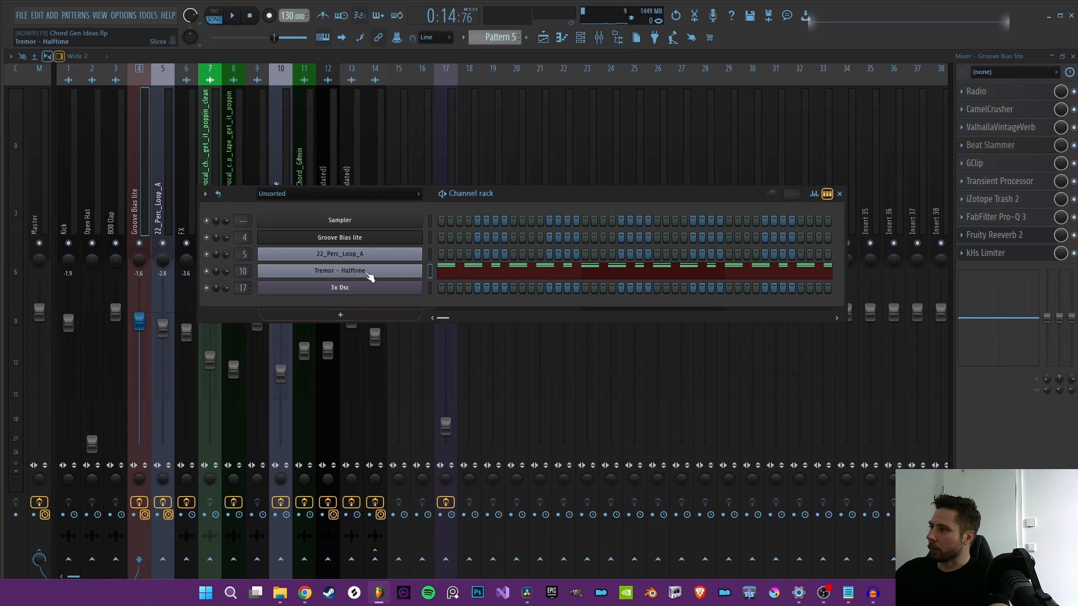
{"action": "left_click", "coordinate": [370, 272]}
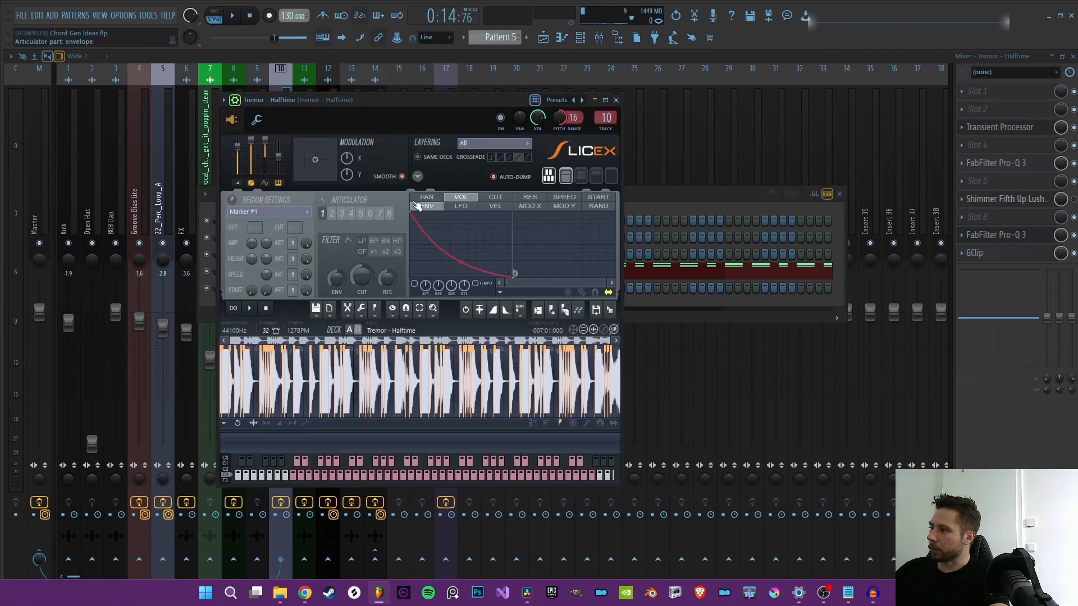
{"action": "left_click", "coordinate": [249, 309]}
{"action": "left_click", "coordinate": [249, 308]}
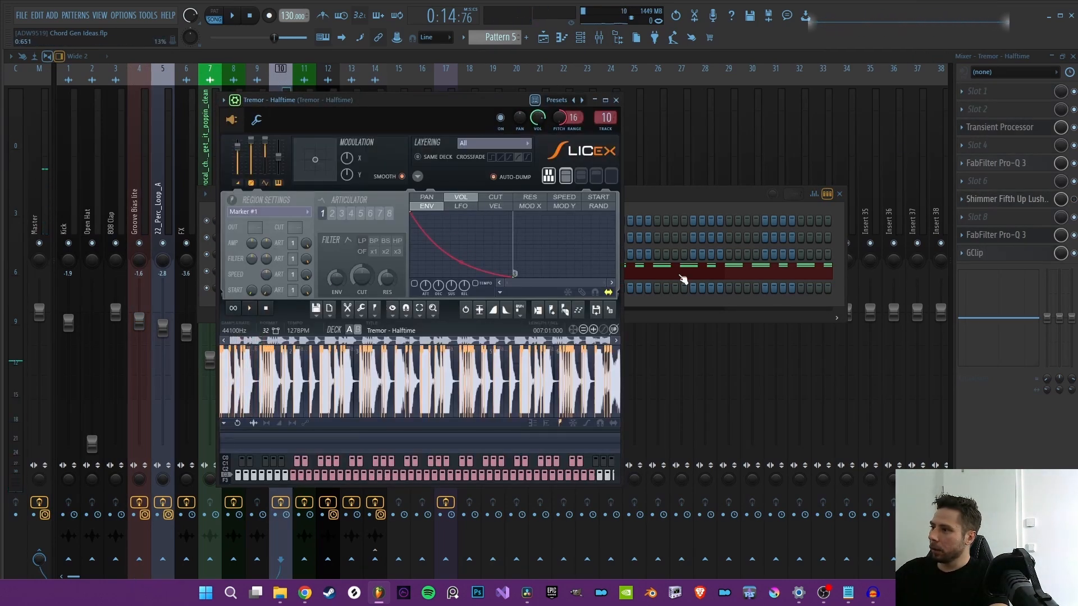
{"action": "left_click", "coordinate": [436, 58]}
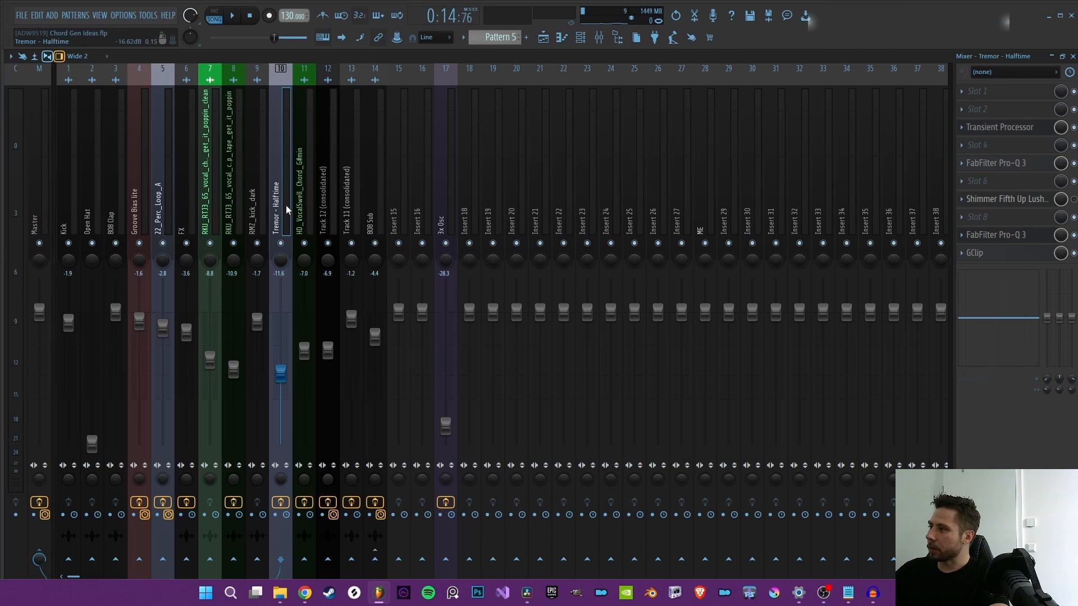
Step: Play Pattern 5 from the start in pattern mode while viewing its Tremor - Halftime chords in the piano roll
{"action": "key", "text": "F7"}
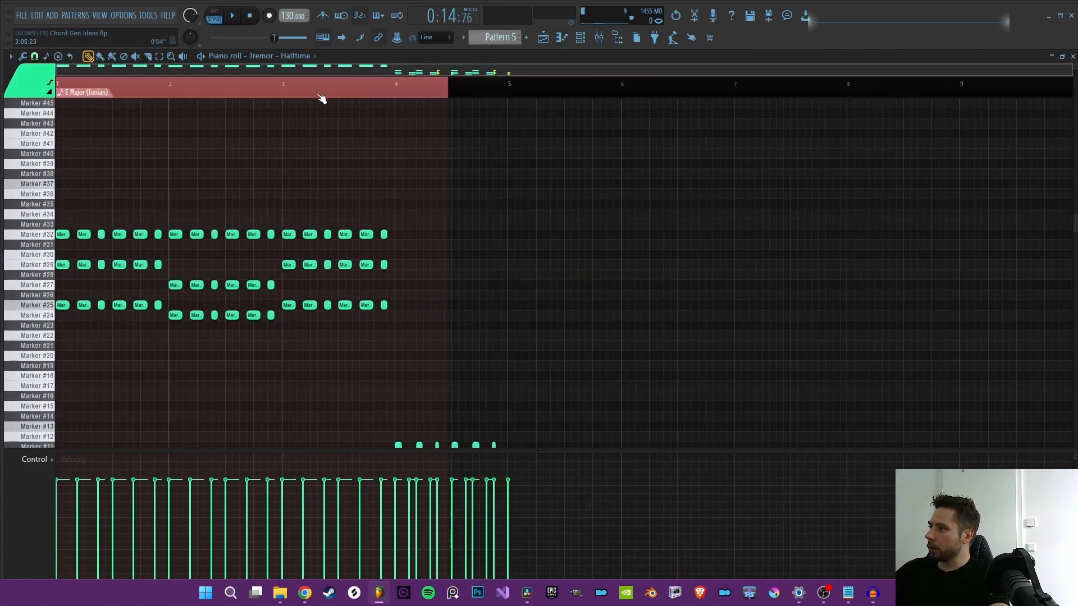
{"action": "scroll", "coordinate": [265, 208], "scroll_direction": "down", "scroll_amount": 7}
{"action": "scroll", "coordinate": [275, 259], "scroll_direction": "up", "scroll_amount": 6}
{"action": "key", "text": "l"}
{"action": "key", "text": "space"}
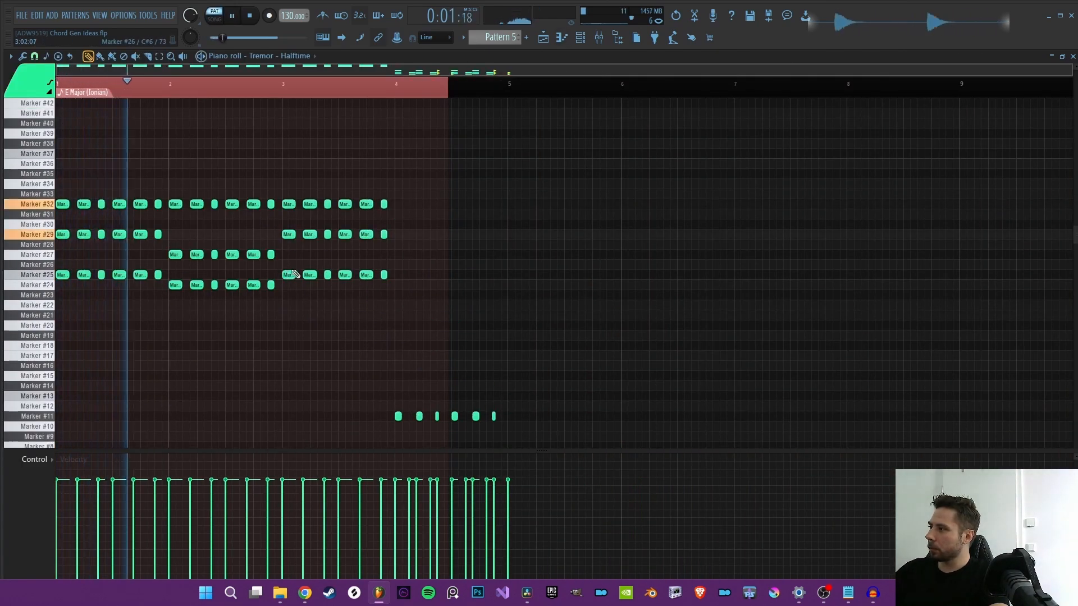
{"action": "scroll", "coordinate": [399, 256], "scroll_direction": "down", "scroll_amount": 3}
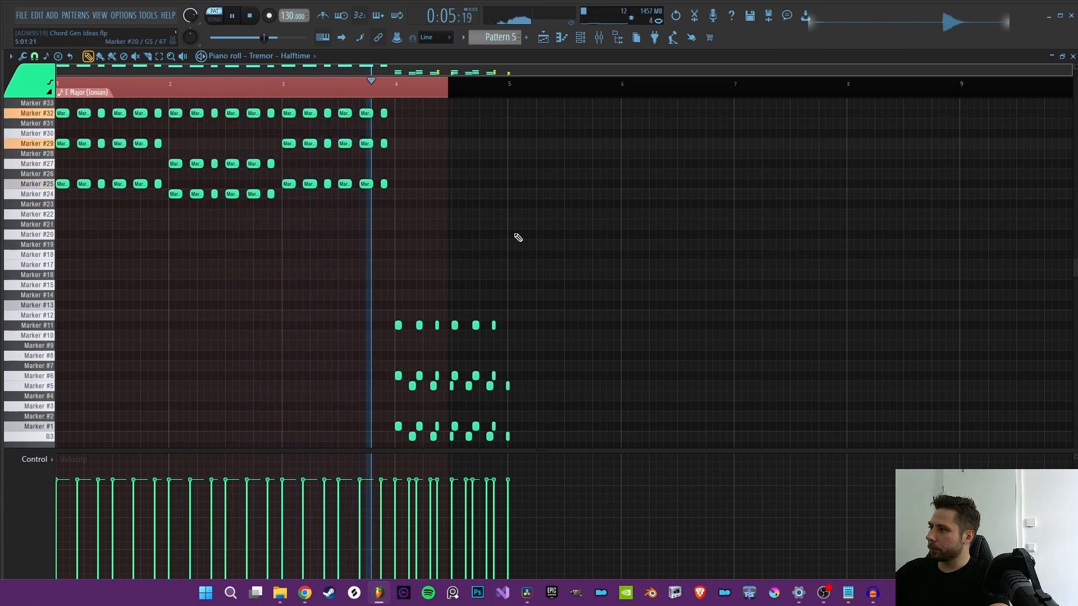
{"action": "scroll", "coordinate": [567, 230], "scroll_direction": "down", "scroll_amount": 3}
{"action": "scroll", "coordinate": [553, 277], "scroll_direction": "down", "scroll_amount": 1}
{"action": "key", "text": "space"}
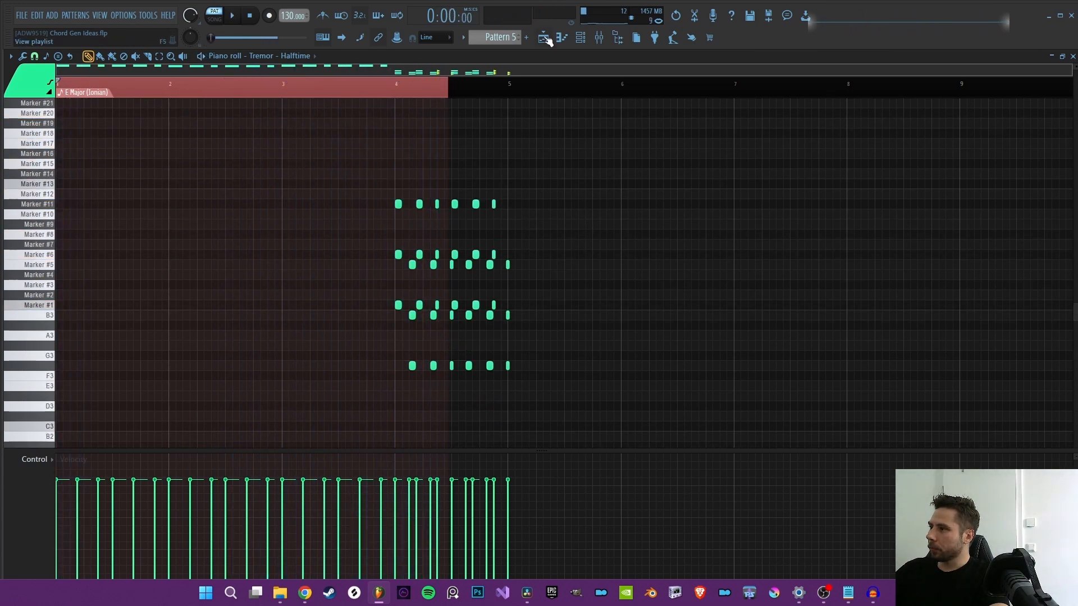
Step: Set Pattern 5's playback start to bar 4, clearing the time selection, and play the closing chords
{"action": "left_click", "coordinate": [545, 38]}
{"action": "left_click", "coordinate": [562, 38]}
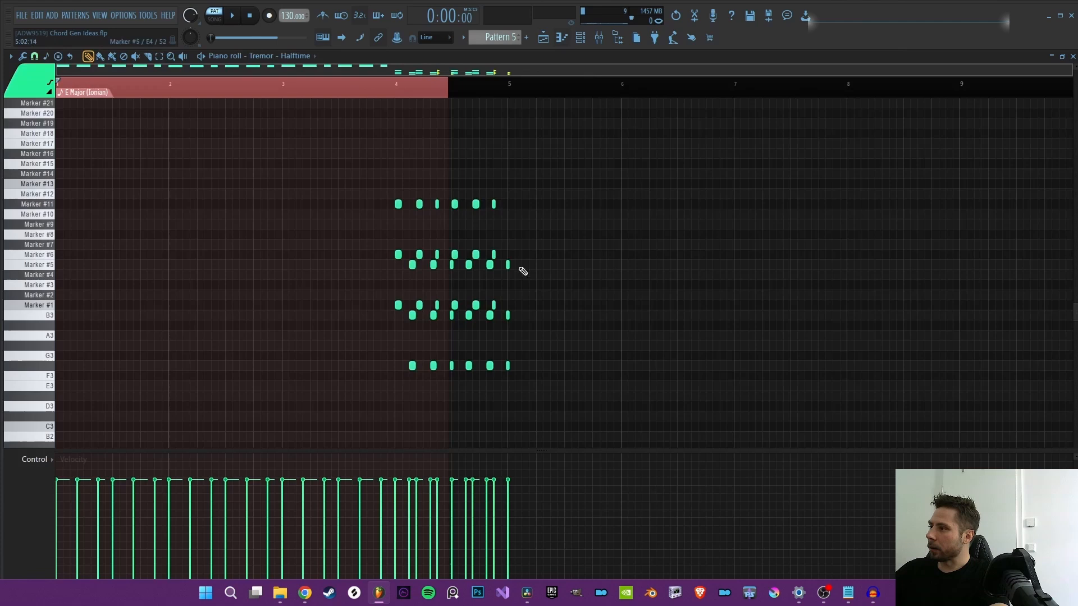
{"action": "left_click", "coordinate": [397, 92]}
{"action": "scroll", "coordinate": [397, 93], "scroll_direction": "up", "scroll_amount": 2}
{"action": "key", "text": "space"}
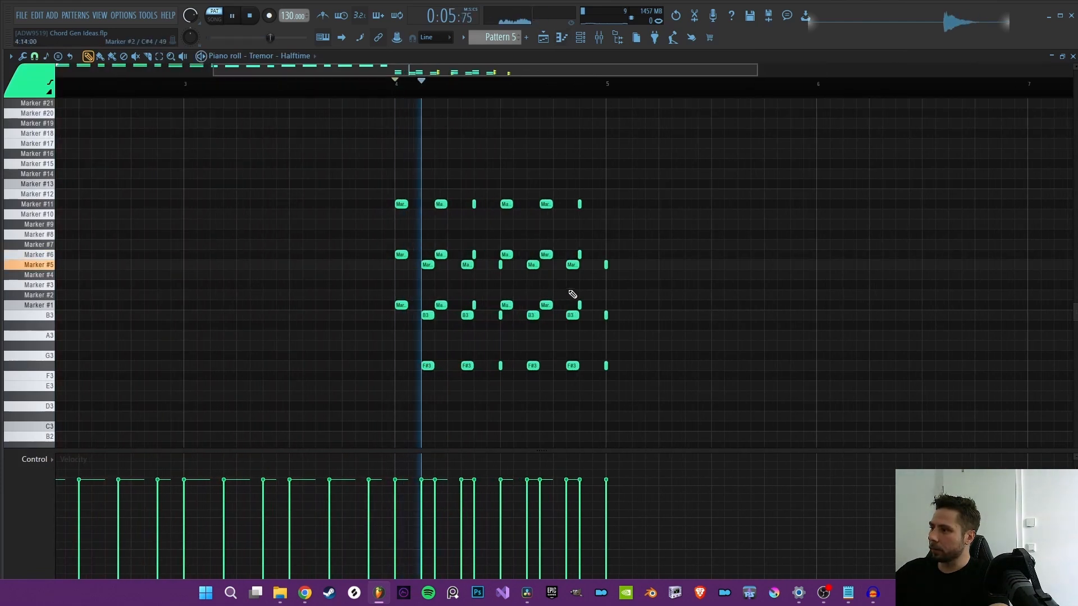
{"action": "scroll", "coordinate": [649, 270], "scroll_direction": "down", "scroll_amount": 1}
{"action": "key", "text": "space"}
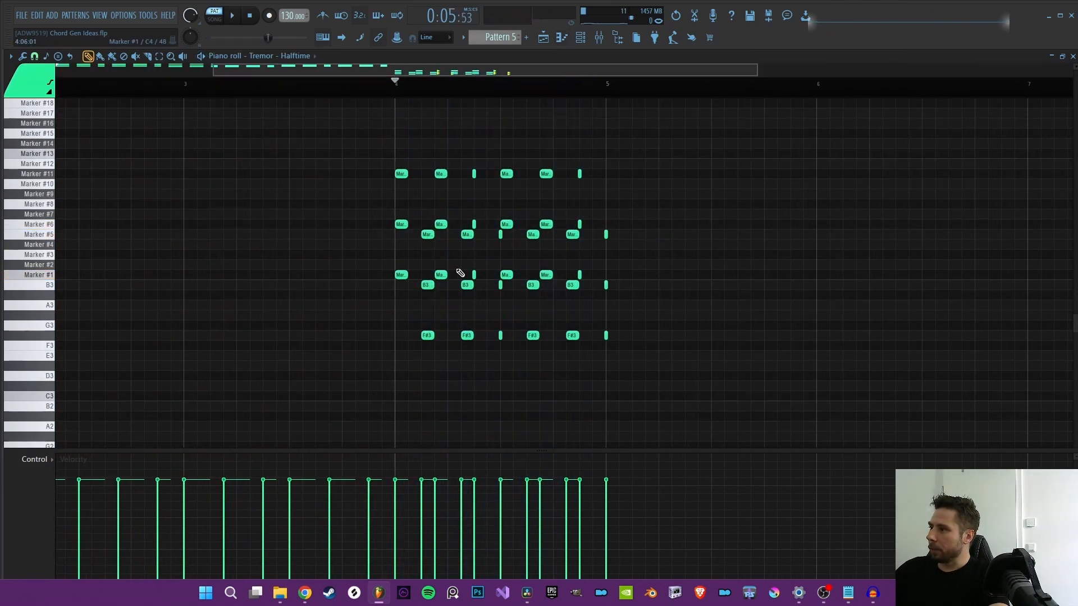
Step: Try raising the F#3, B3 and Marker #5 chord notes in bar 4, undo the move and replay the phrase
{"action": "mouse_move", "coordinate": [427, 335]}
{"action": "left_mouse_down"}
{"action": "mouse_move", "coordinate": [599, 243]}
{"action": "mouse_move", "coordinate": [402, 274]}
{"action": "mouse_move", "coordinate": [436, 288]}
{"action": "mouse_move", "coordinate": [431, 328]}
{"action": "mouse_move", "coordinate": [433, 312]}
{"action": "left_mouse_up"}
{"action": "key", "text": "ctrl+z"}
{"action": "scroll", "coordinate": [677, 281], "scroll_direction": "up", "scroll_amount": 2}
{"action": "key", "text": "space"}
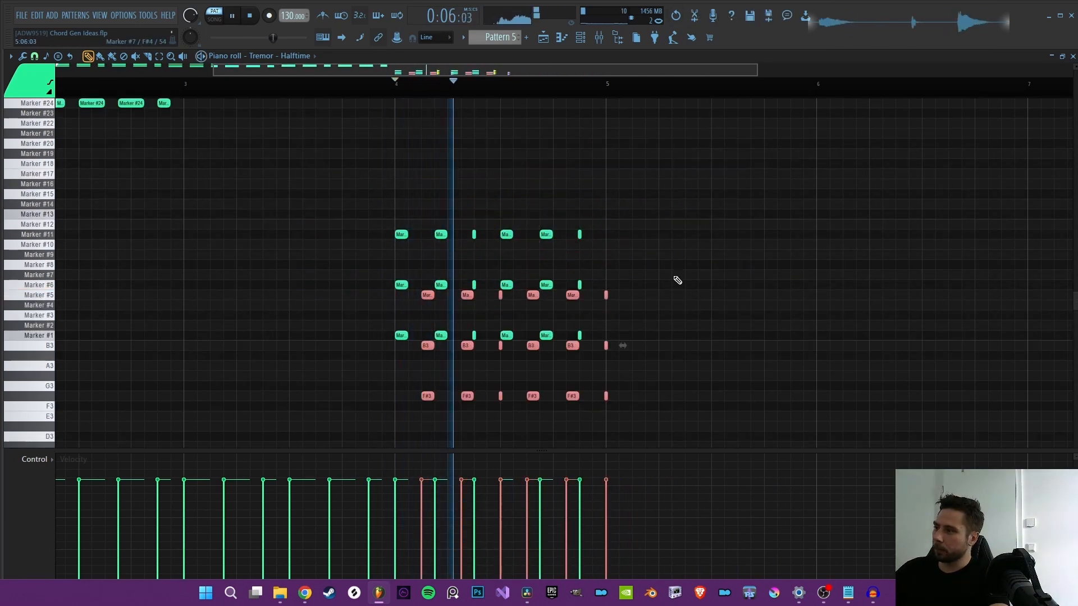
{"action": "scroll", "coordinate": [501, 238], "scroll_direction": "up", "scroll_amount": 6}
{"action": "key", "text": "space"}
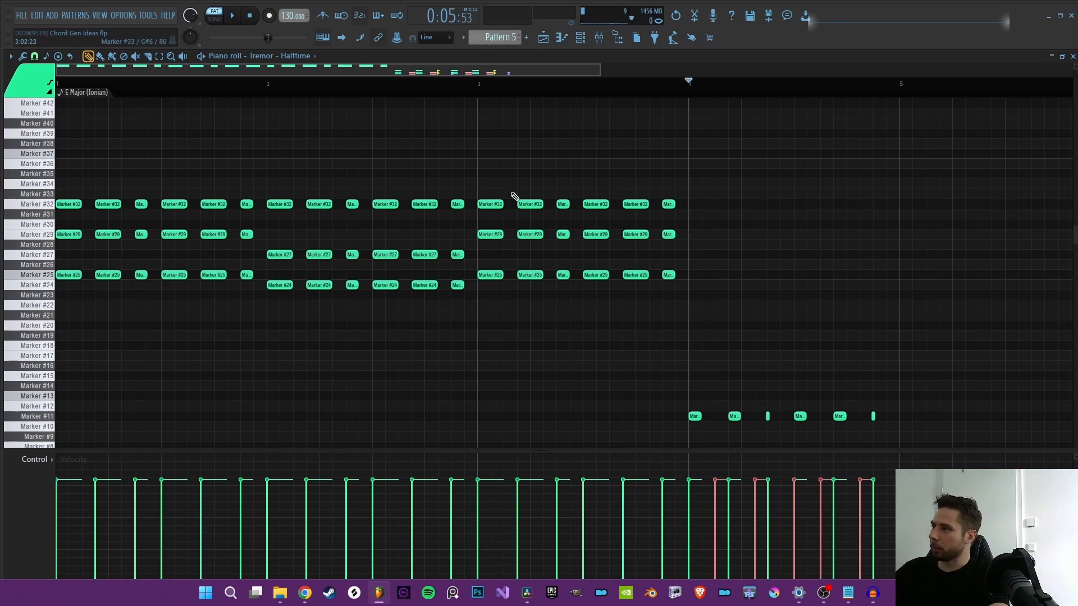
Step: Examine Pattern 5's Tremor - Halftime chord notes in the piano roll and play the closing phrase from bar 4
{"action": "scroll", "coordinate": [607, 256], "scroll_direction": "down", "scroll_amount": 2}
{"action": "scroll", "coordinate": [607, 296], "scroll_direction": "down", "scroll_amount": 4}
{"action": "scroll", "coordinate": [652, 377], "scroll_direction": "up", "scroll_amount": 6}
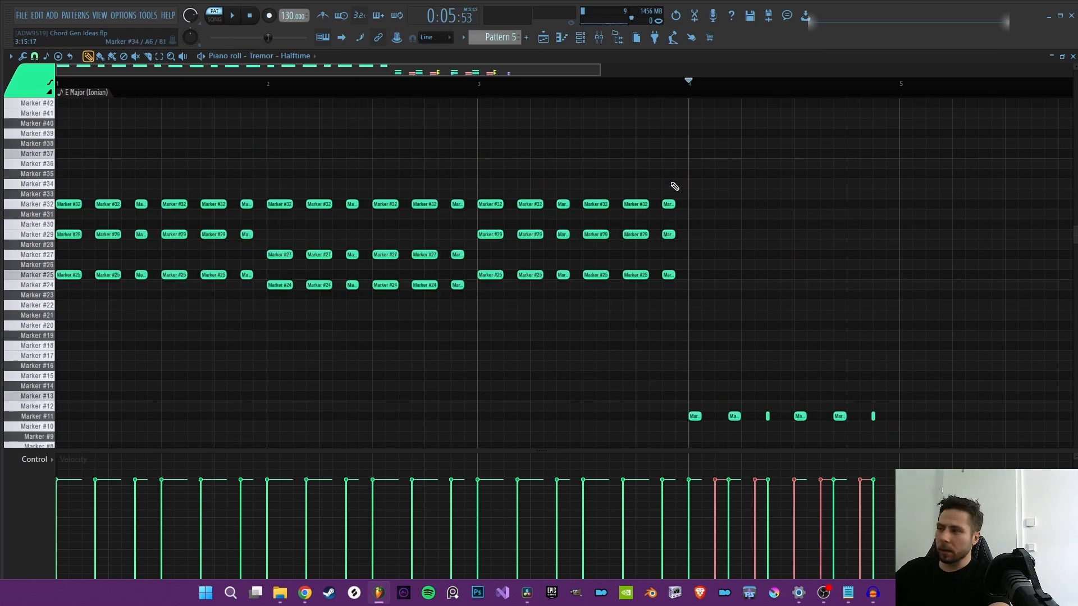
{"action": "scroll", "coordinate": [672, 184], "scroll_direction": "down", "scroll_amount": 6}
{"action": "scroll", "coordinate": [515, 125], "scroll_direction": "up", "scroll_amount": 4}
{"action": "scroll", "coordinate": [479, 94], "scroll_direction": "down", "scroll_amount": 7}
{"action": "scroll", "coordinate": [484, 131], "scroll_direction": "up", "scroll_amount": 2}
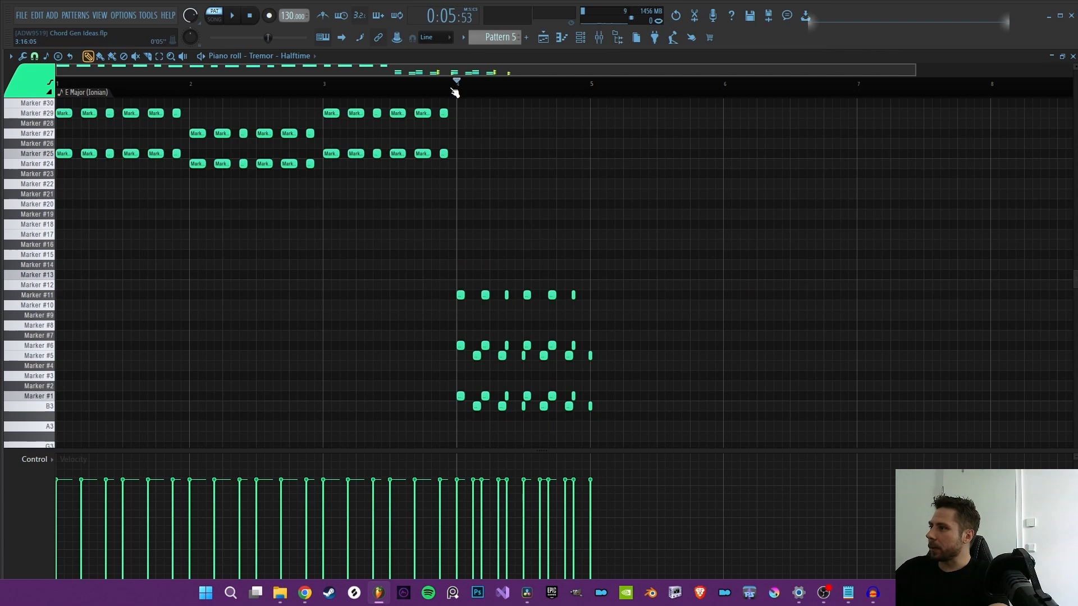
{"action": "key", "text": "space"}
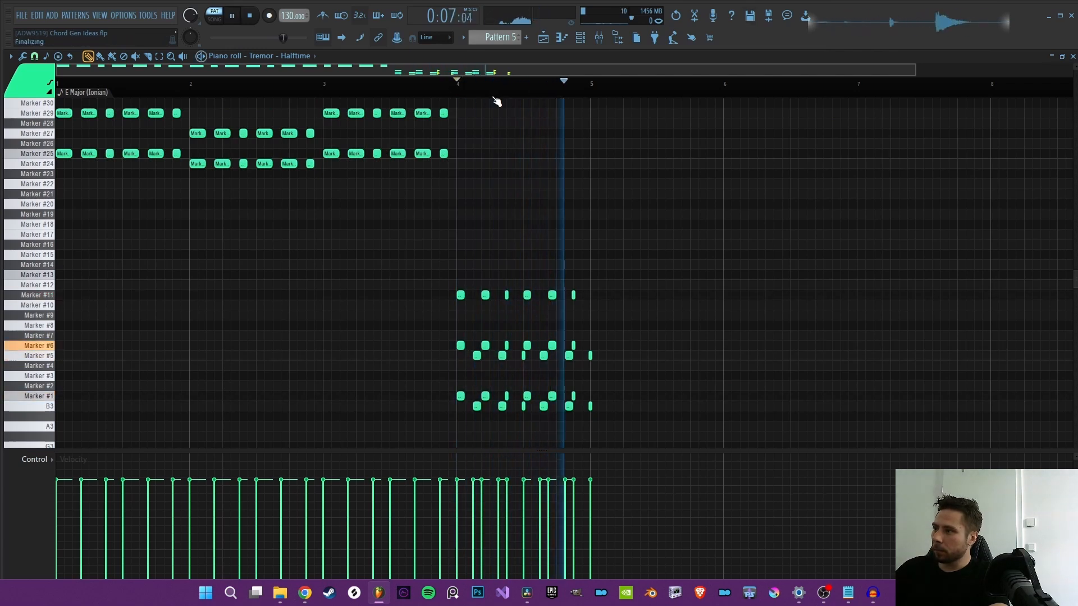
{"action": "key", "text": "space"}
Step: Set the song position to bar 12 in the playlist and open the FPC clip's Groove Bias lite channel settings
{"action": "scroll", "coordinate": [92, 107], "scroll_direction": "up", "scroll_amount": 7}
{"action": "key", "text": "F5"}
{"action": "left_click", "coordinate": [550, 93]}
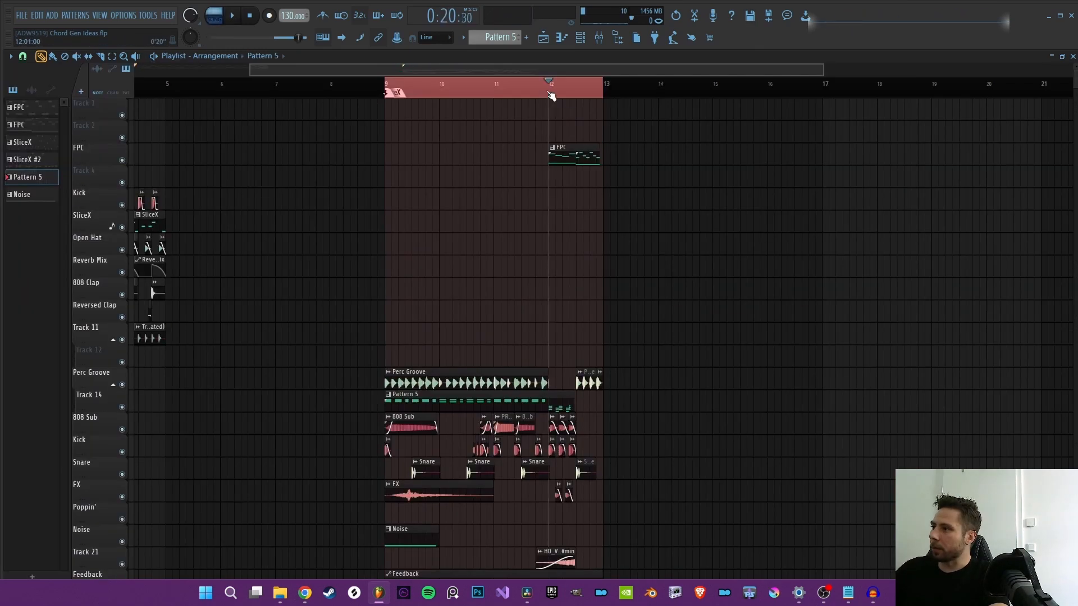
{"action": "double_click", "coordinate": [573, 161]}
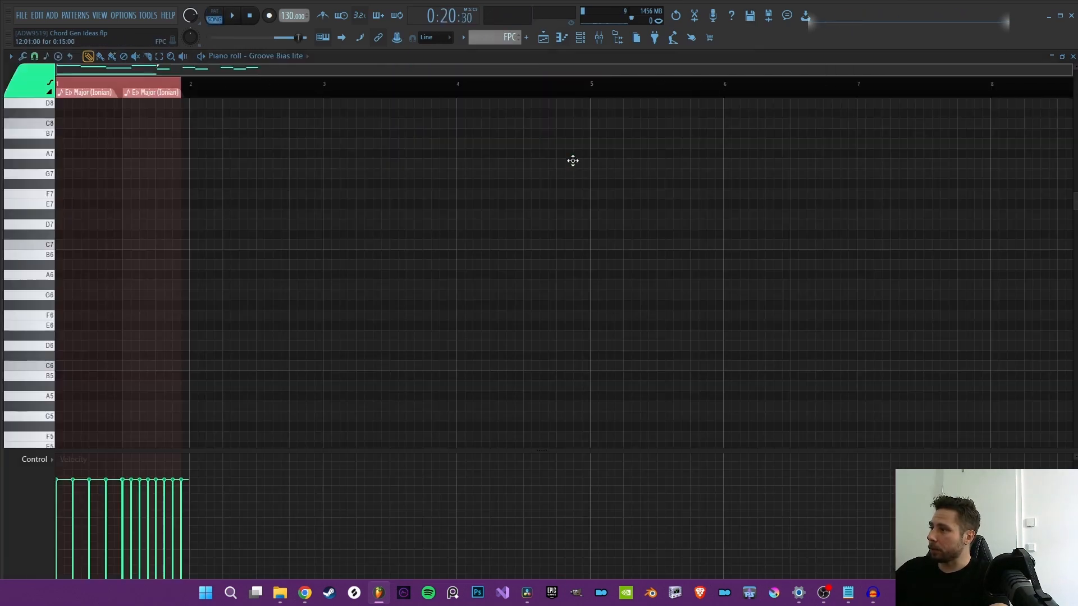
{"action": "left_click", "coordinate": [582, 38]}
{"action": "left_click", "coordinate": [345, 237]}
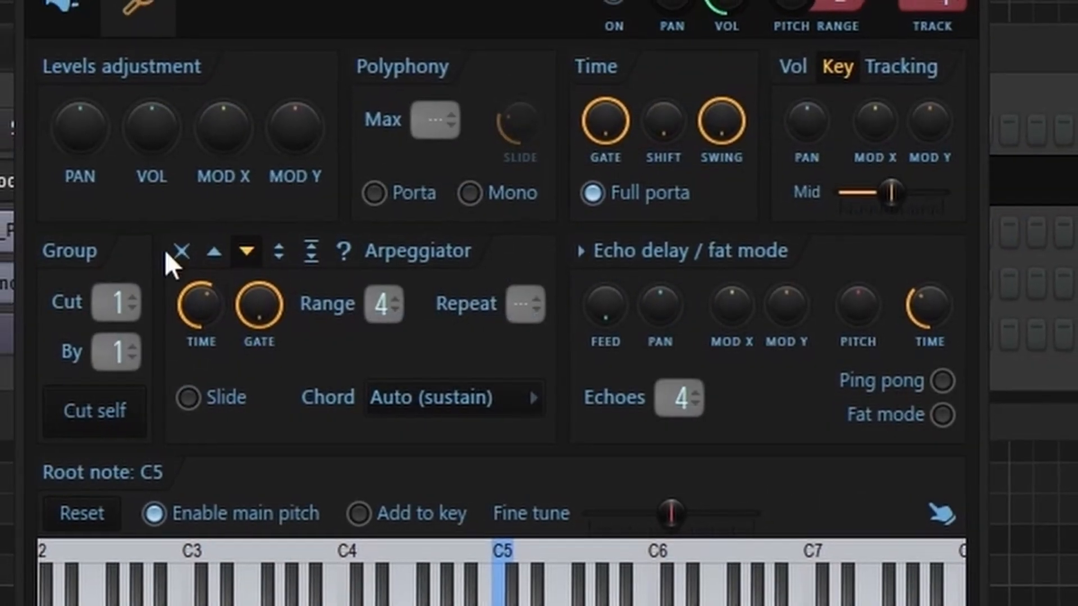
Step: Switch the Groove Bias lite arpeggiator off and back to its downward direction, and view the pattern's low notes
{"action": "left_click", "coordinate": [181, 251]}
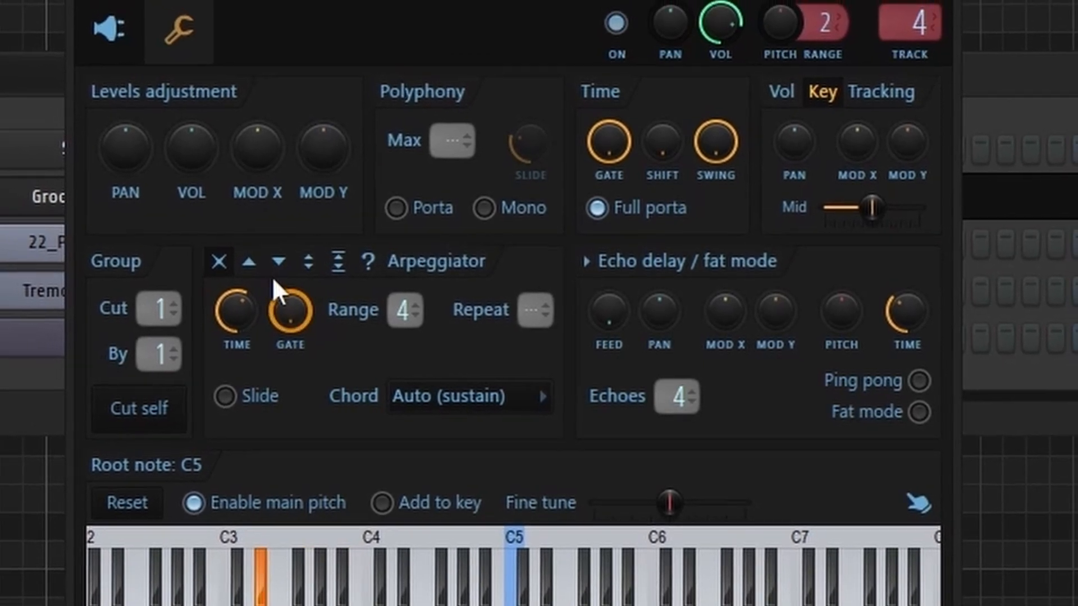
{"action": "left_click", "coordinate": [279, 262]}
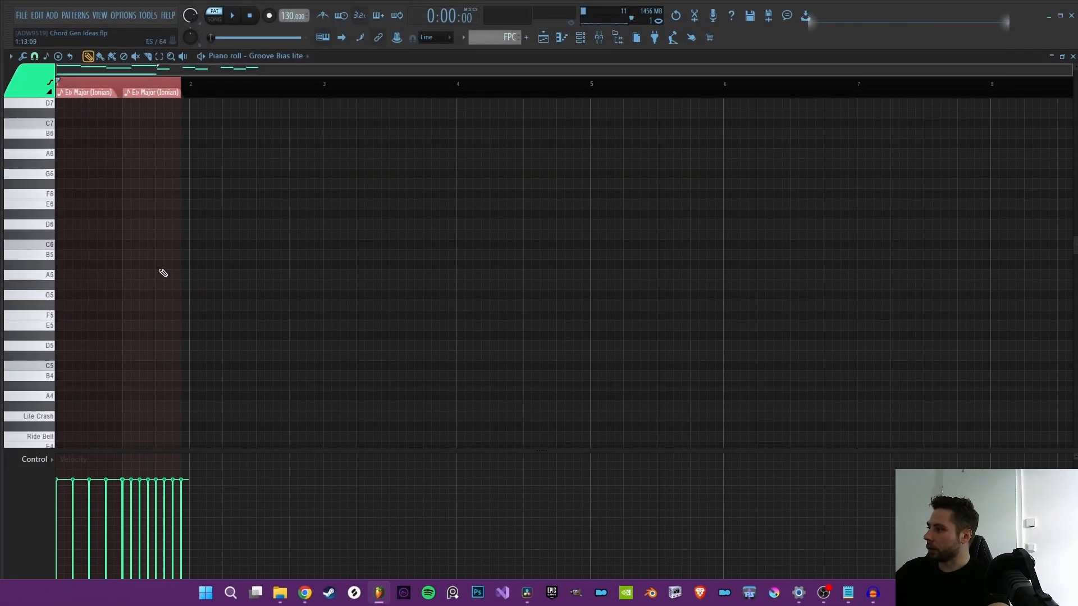
{"action": "scroll", "coordinate": [148, 286], "scroll_direction": "down", "scroll_amount": 2}
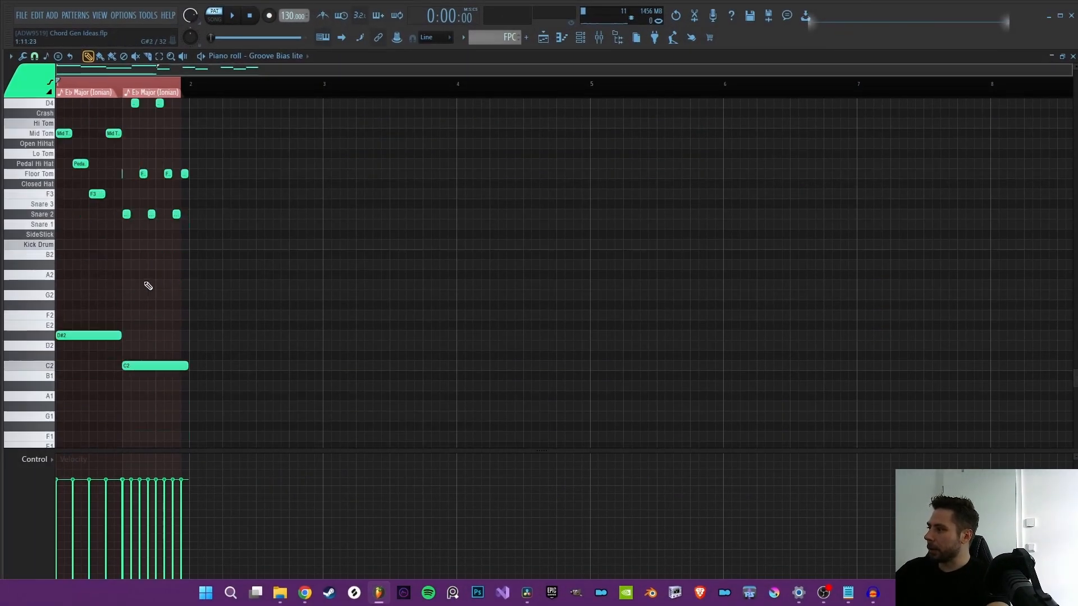
{"action": "scroll", "coordinate": [68, 192], "scroll_direction": "down", "scroll_amount": 1}
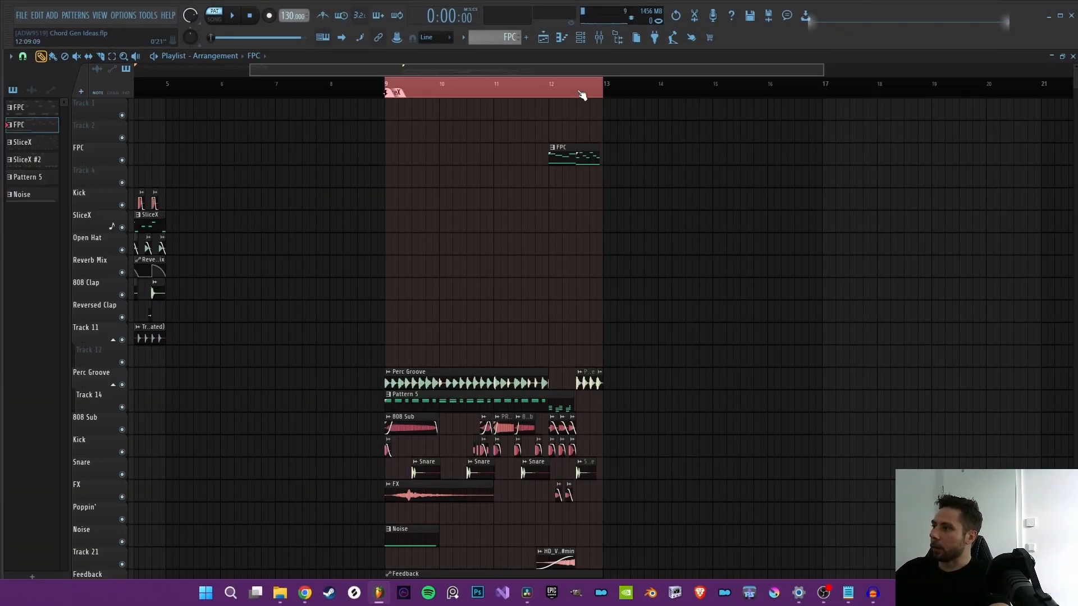
Step: Open the channel settings of the long Perc Groove clip that starts at bar 9 in the playlist
{"action": "scroll", "coordinate": [582, 96], "scroll_direction": "up", "scroll_amount": 3}
{"action": "scroll", "coordinate": [562, 97], "scroll_direction": "up", "scroll_amount": 1}
{"action": "scroll", "coordinate": [552, 95], "scroll_direction": "down", "scroll_amount": 4}
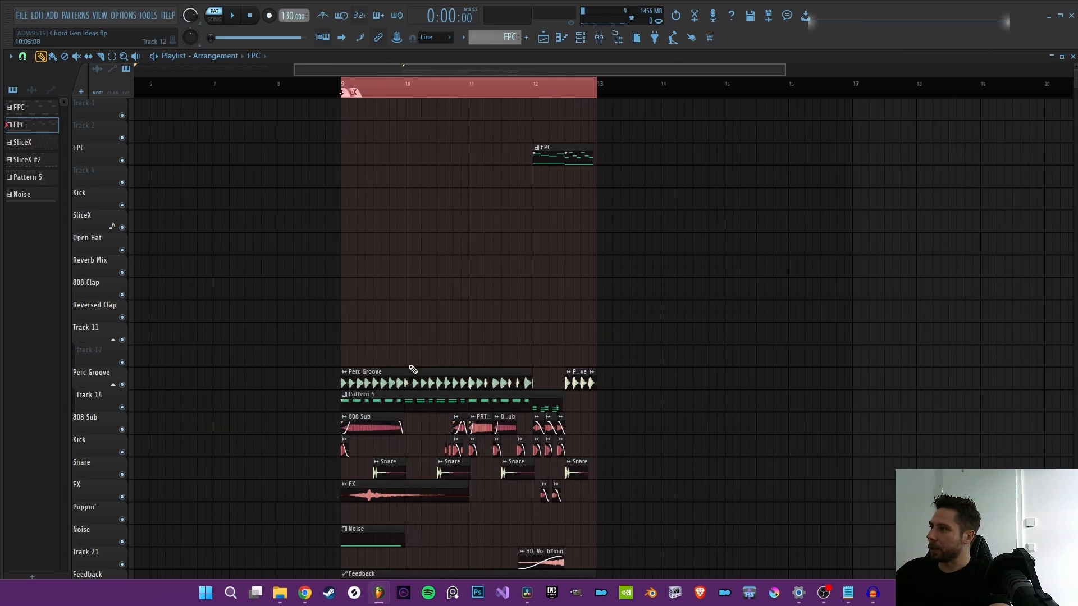
{"action": "scroll", "coordinate": [548, 285], "scroll_direction": "down", "scroll_amount": 3}
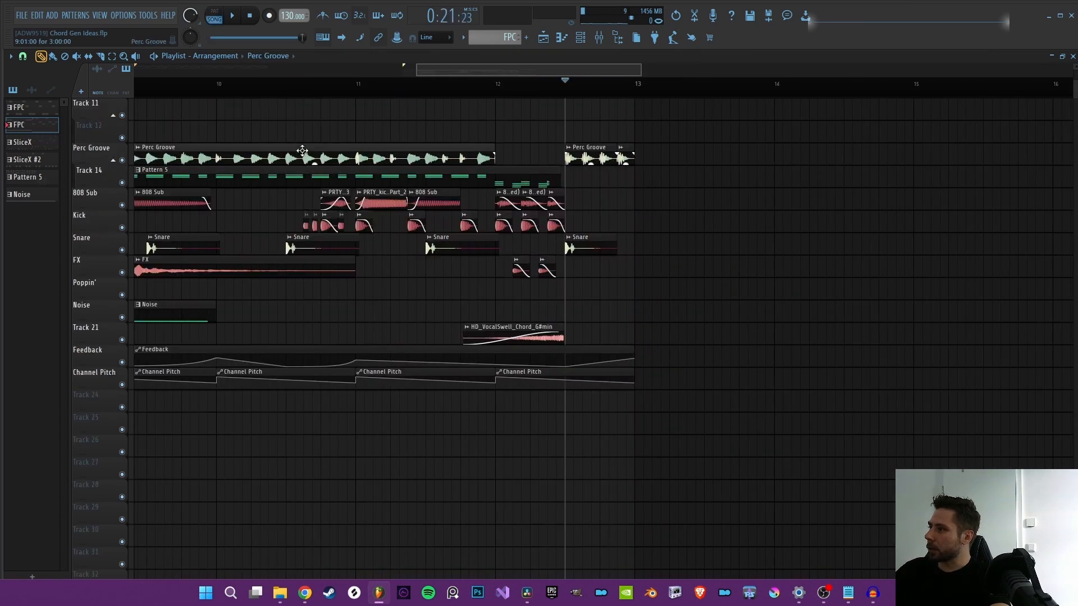
{"action": "double_click", "coordinate": [302, 150]}
{"action": "left_click_drag", "start_coordinate": [474, 66], "coordinate": [380, 87]}
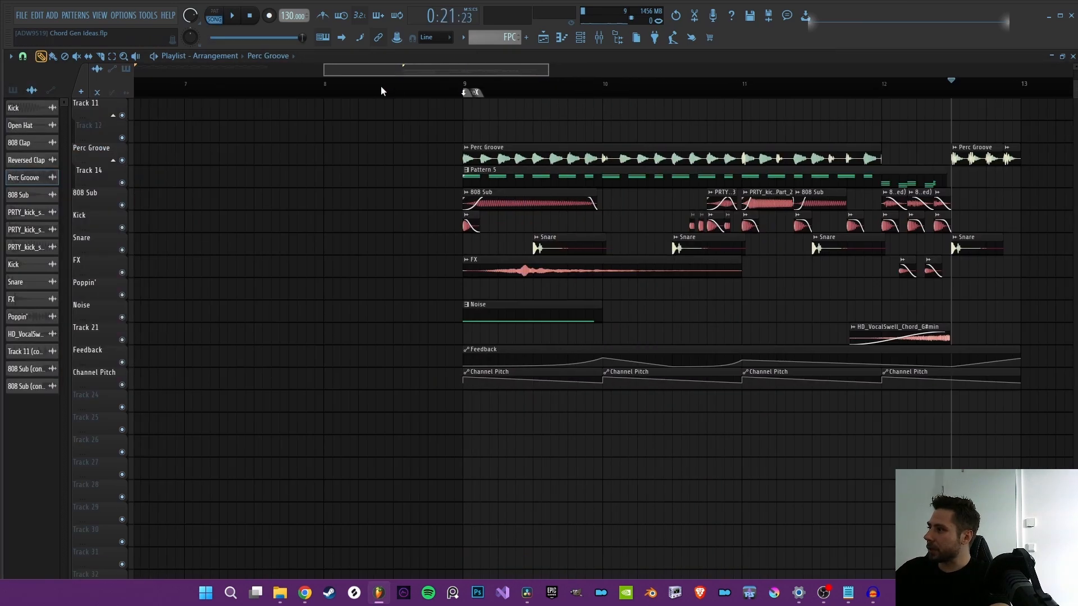
{"action": "double_click", "coordinate": [626, 158]}
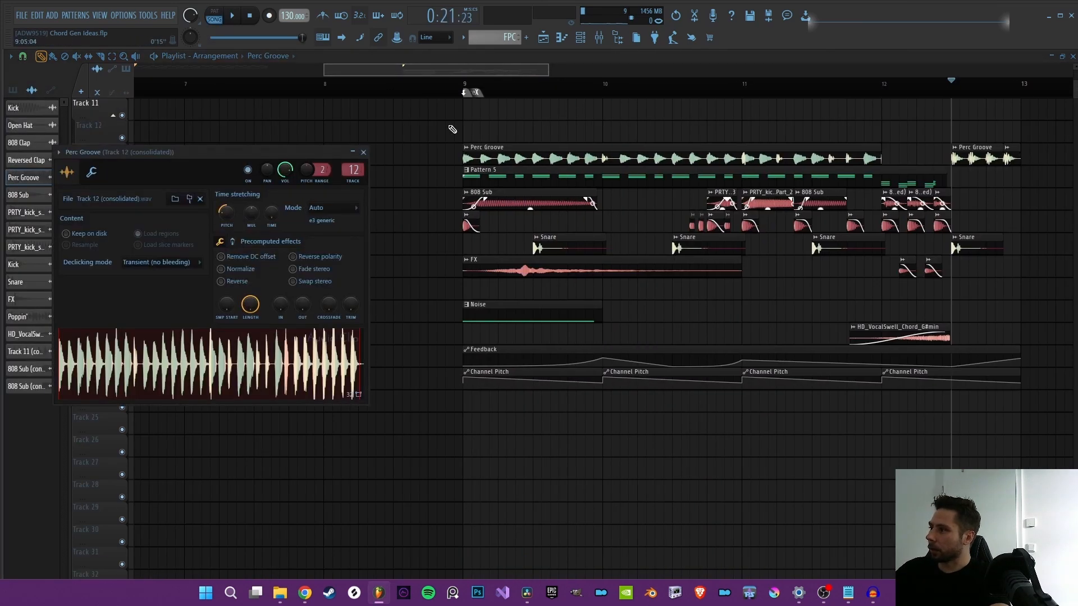
Step: Inspect the Vocodex, Fruity Reeverb 2, second LFOTool, GClip and last FabFilter Pro-Q 3 effects on the Perc Groove's mixer track
{"action": "left_click", "coordinate": [617, 39]}
{"action": "left_click", "coordinate": [1005, 91]}
{"action": "left_click", "coordinate": [1005, 91]}
{"action": "left_click", "coordinate": [1002, 145]}
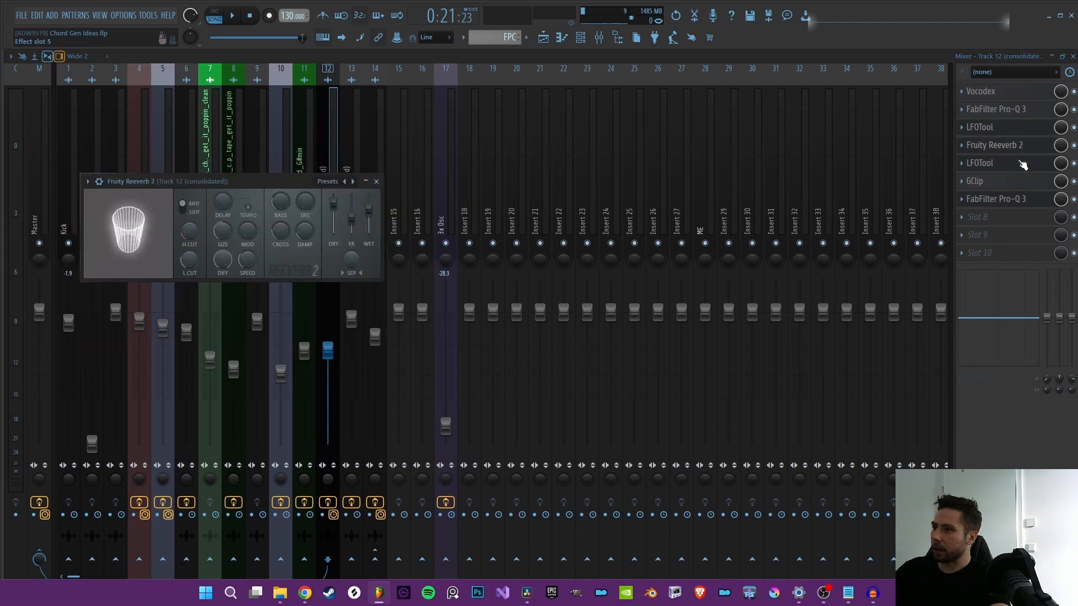
{"action": "left_click", "coordinate": [1022, 164]}
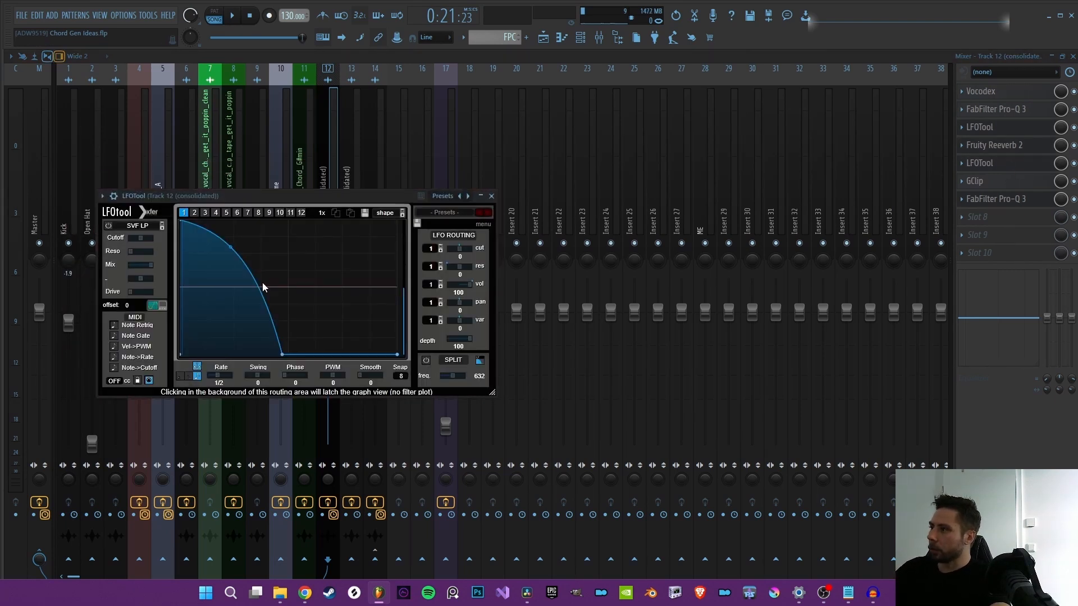
{"action": "left_click", "coordinate": [1028, 182]}
{"action": "left_click", "coordinate": [999, 198]}
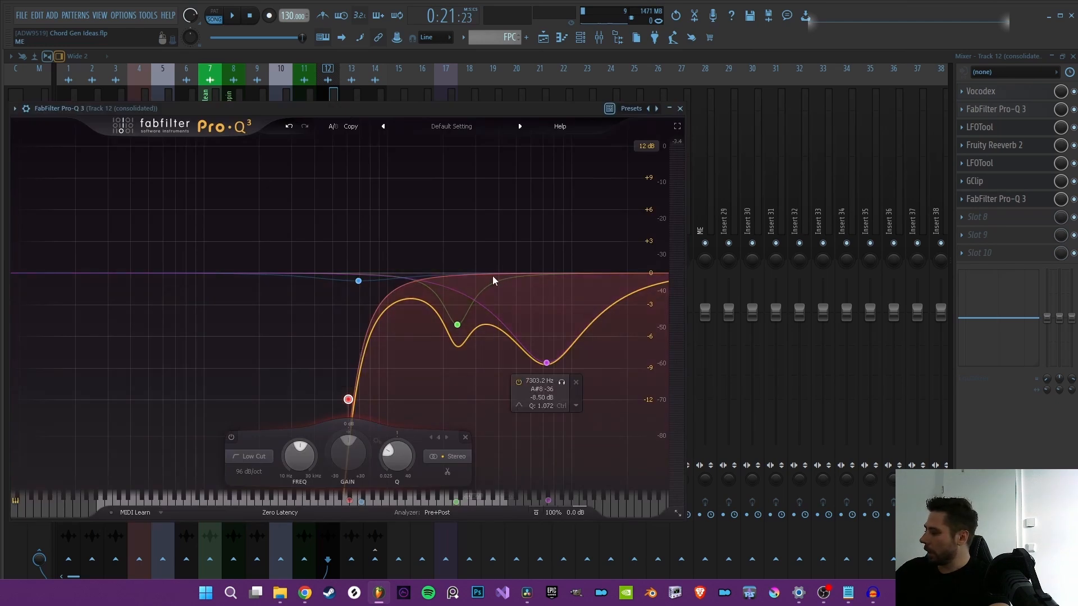
Step: Return to the playlist and play the arrangement's ending with the short Perc Groove clip before bar 13
{"action": "left_click", "coordinate": [543, 37]}
{"action": "double_click", "coordinate": [788, 159]}
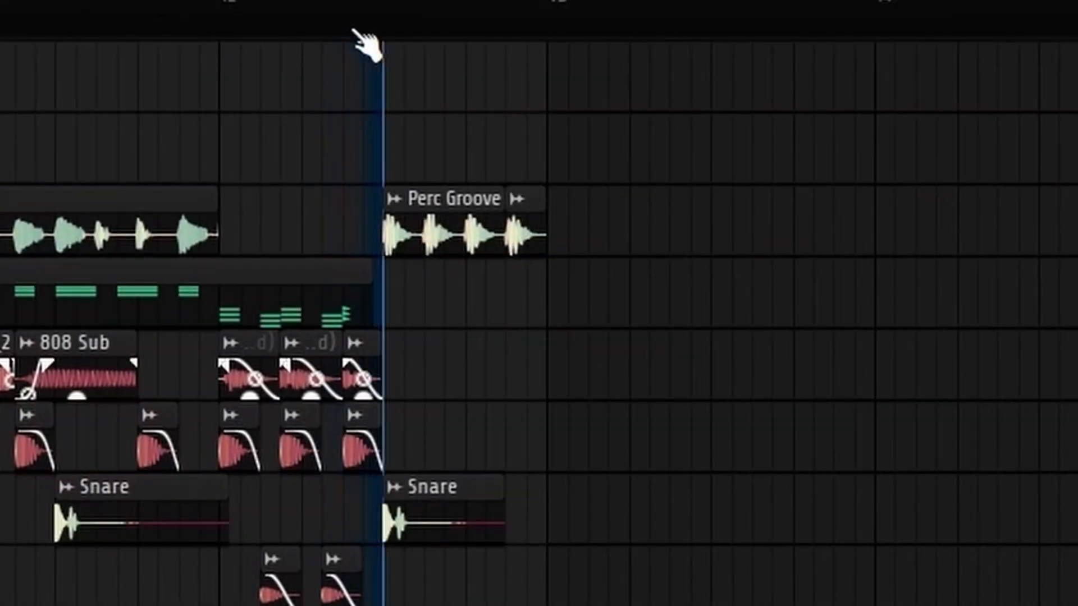
{"action": "key", "text": "space"}
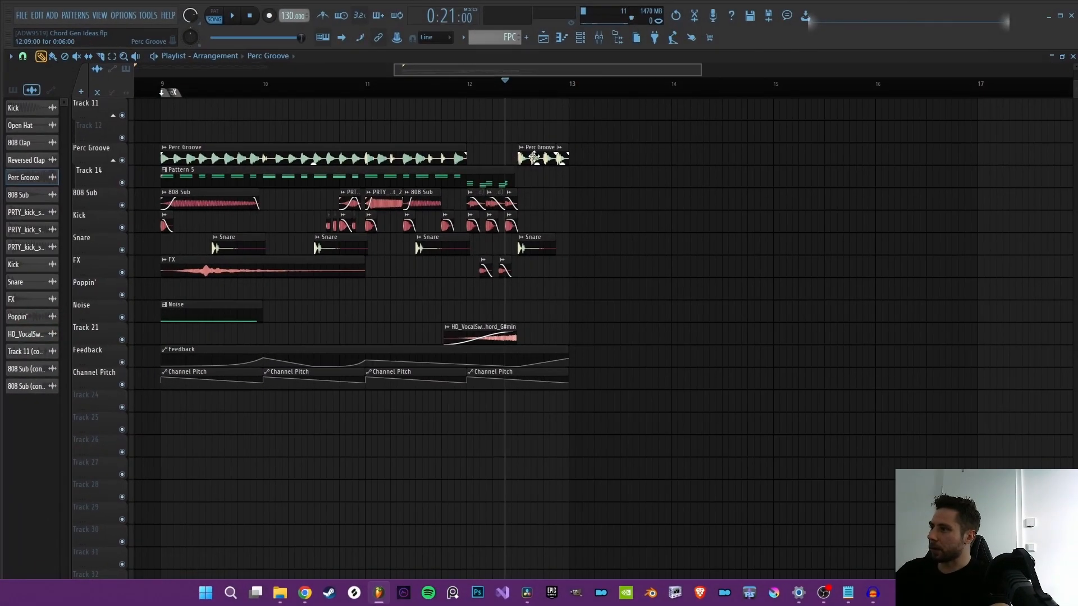
Step: Try a different ring modulation mix on the Perc Groove, play its closing clip soloed, and unsolo the track
{"action": "double_click", "coordinate": [533, 158]}
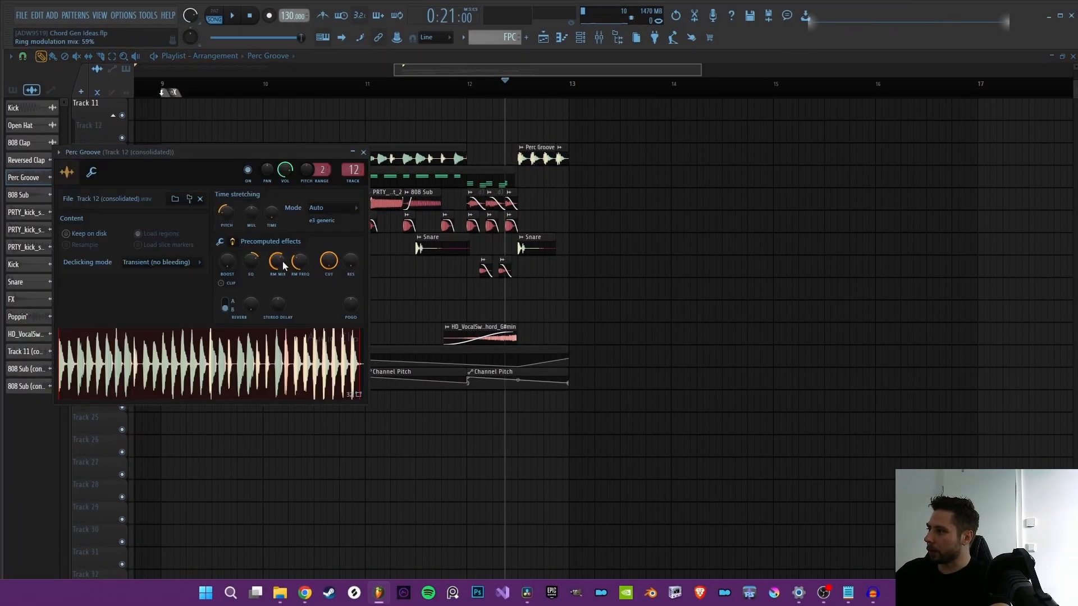
{"action": "key", "text": "space"}
{"action": "key", "text": "Escape"}
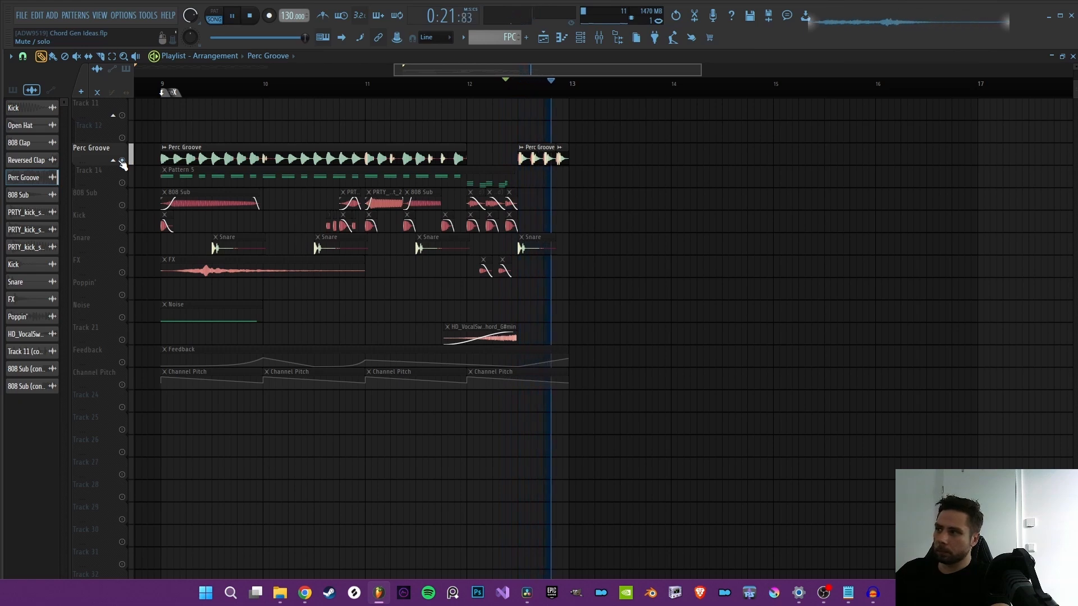
{"action": "right_click", "coordinate": [123, 161]}
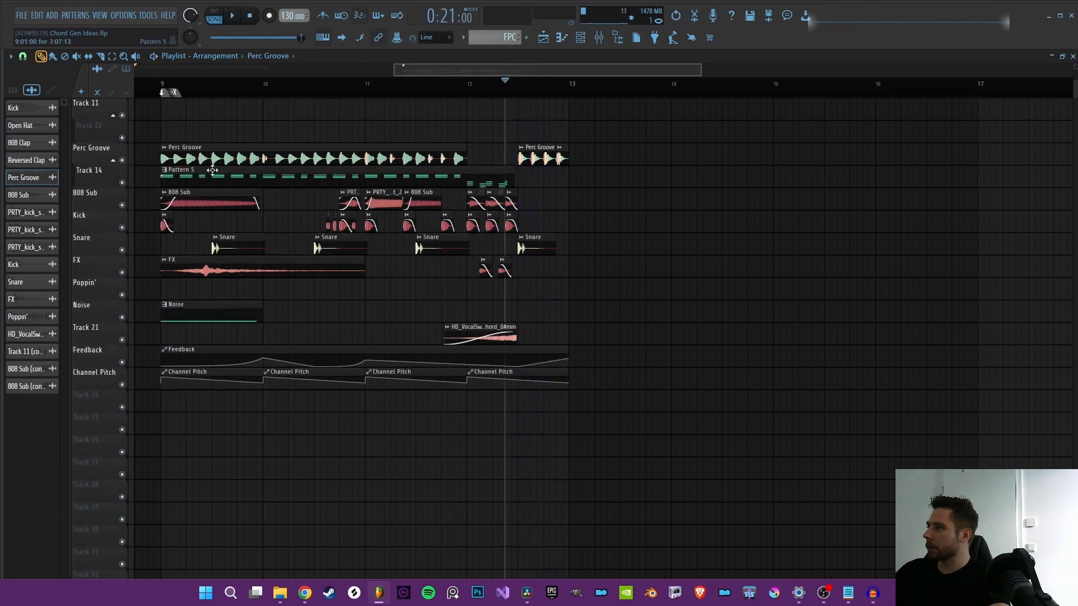
Step: Readjust the Perc Groove's ring modulation in its precomputed effects and replay the closing clip
{"action": "double_click", "coordinate": [546, 158]}
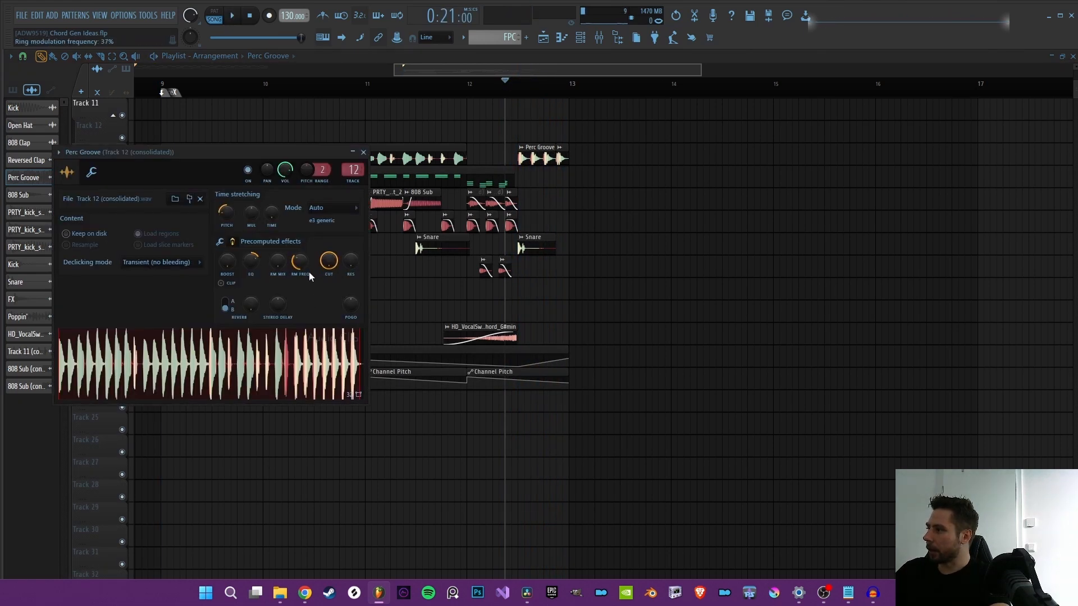
{"action": "right_click", "coordinate": [626, 253]}
{"action": "key", "text": "space"}
{"action": "key", "text": "space"}
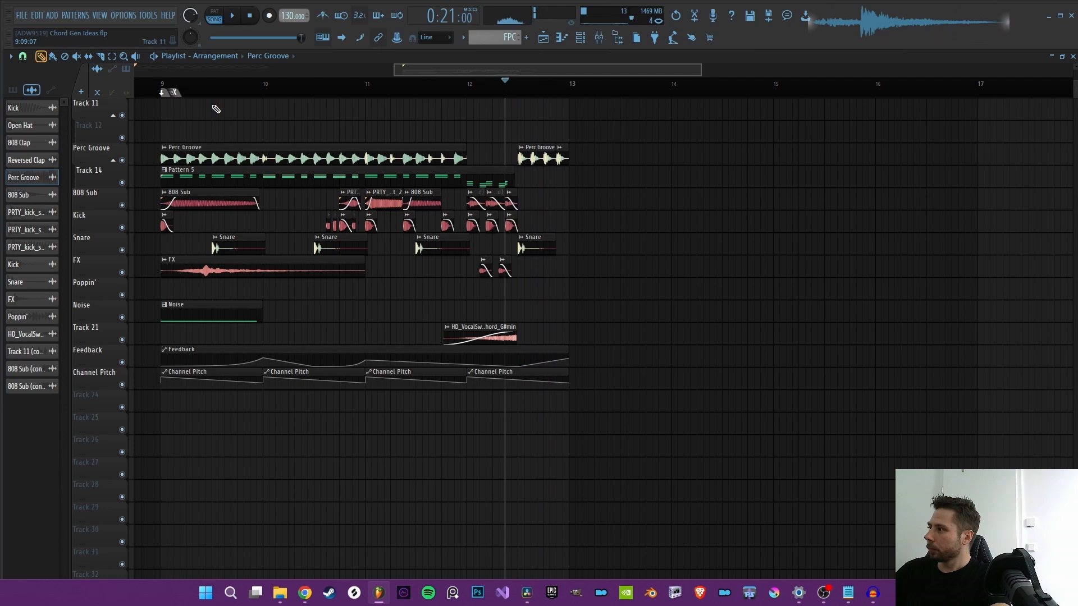
Step: Set the song position to bar 9, view Pattern 5's piano roll, and return to the playlist
{"action": "left_click", "coordinate": [163, 87]}
{"action": "scroll", "coordinate": [167, 90], "scroll_direction": "up", "scroll_amount": 3}
{"action": "double_click", "coordinate": [292, 177]}
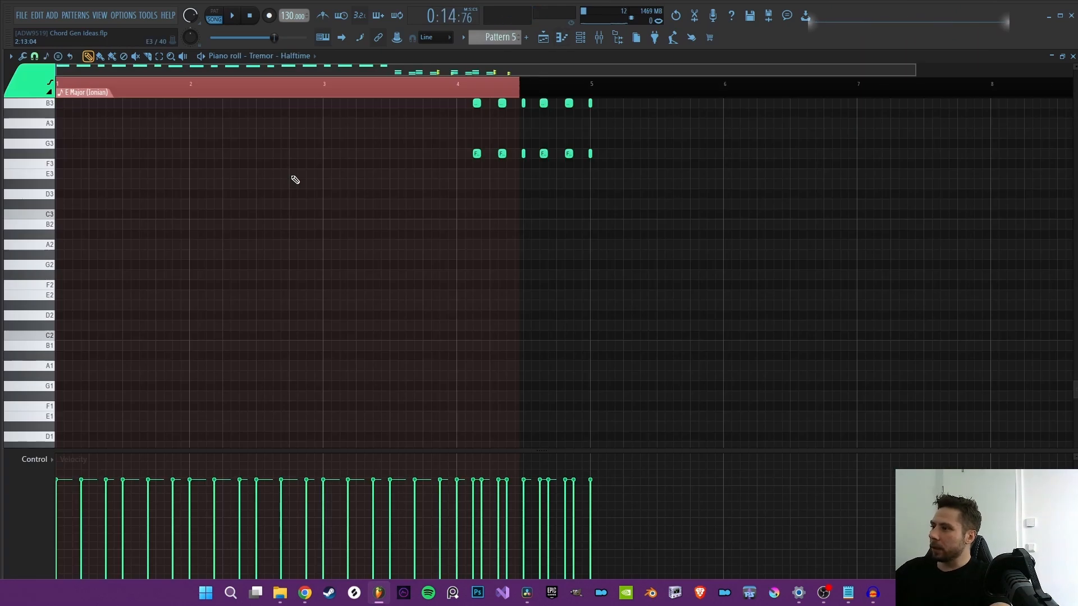
{"action": "scroll", "coordinate": [569, 145], "scroll_direction": "up", "scroll_amount": 5}
{"action": "key", "text": "F6"}
{"action": "left_click", "coordinate": [551, 44]}
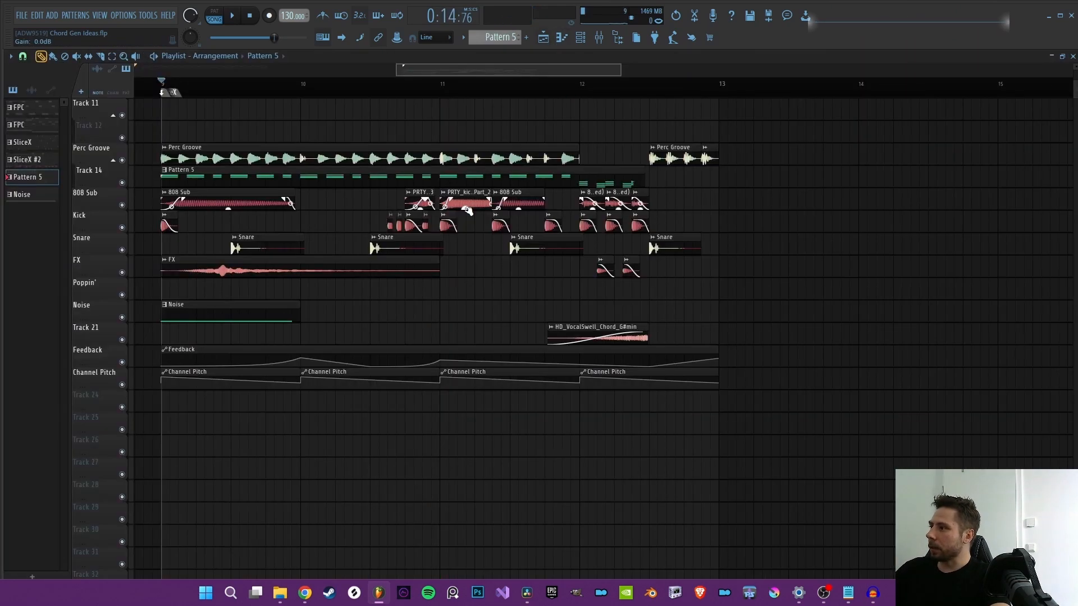
{"action": "scroll", "coordinate": [499, 92], "scroll_direction": "down", "scroll_amount": 6}
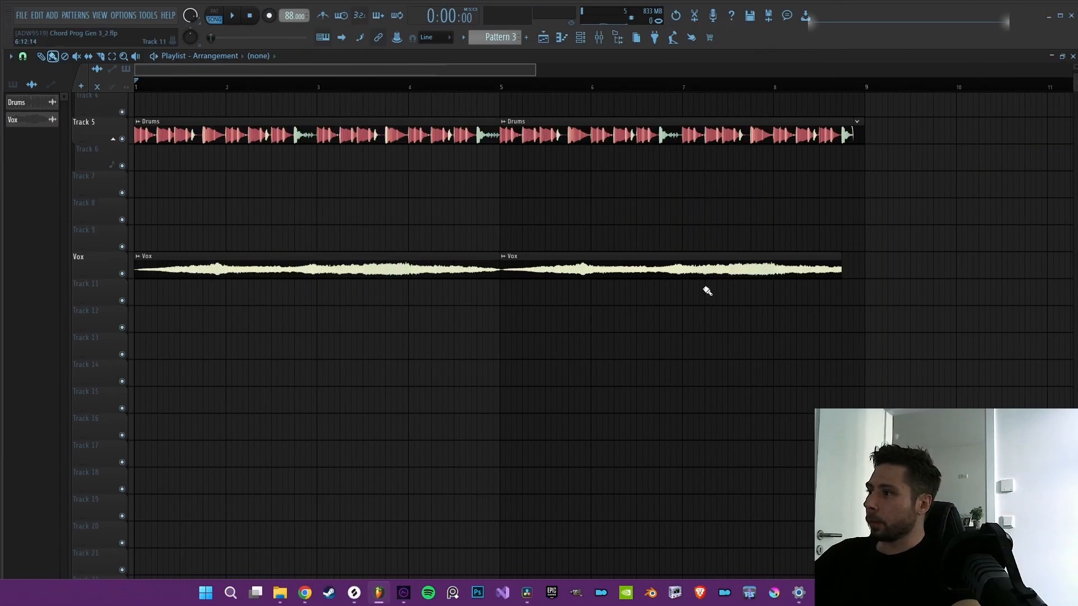
Step: Move the two Vox clips directly below the Drums clips and shift them all up to the first two tracks
{"action": "left_click_drag", "start_coordinate": [803, 306], "coordinate": [308, 251]}
{"action": "left_click_drag", "start_coordinate": [761, 257], "coordinate": [762, 149]}
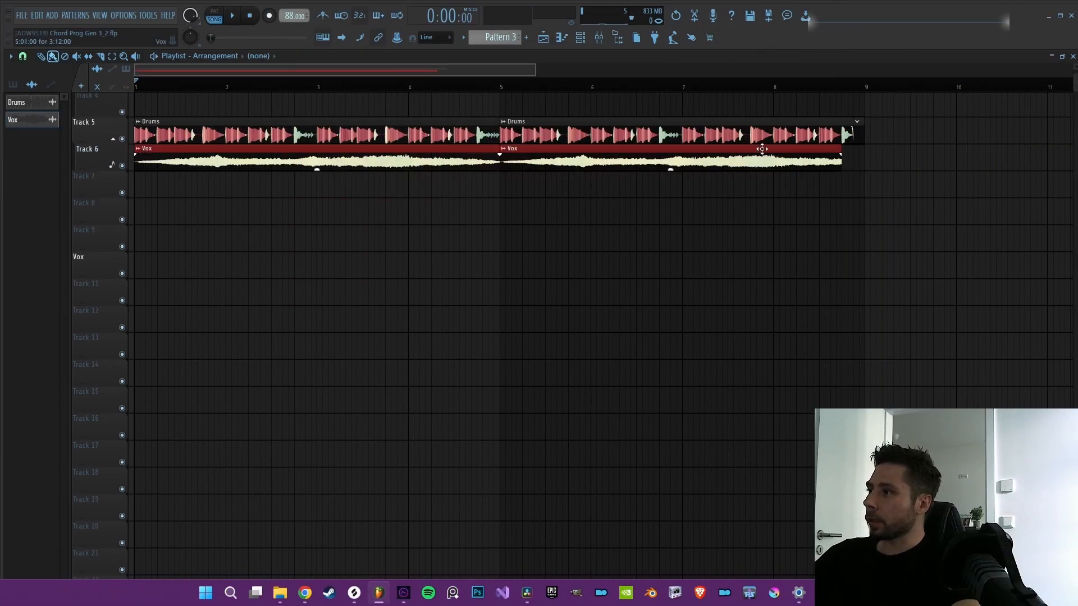
{"action": "left_click_drag", "start_coordinate": [784, 224], "coordinate": [256, 108]}
{"action": "left_click_drag", "start_coordinate": [162, 121], "coordinate": [165, 96]}
{"action": "left_click", "coordinate": [214, 243], "text": "ctrl"}
{"action": "scroll", "coordinate": [194, 205], "scroll_direction": "up", "scroll_amount": 3}
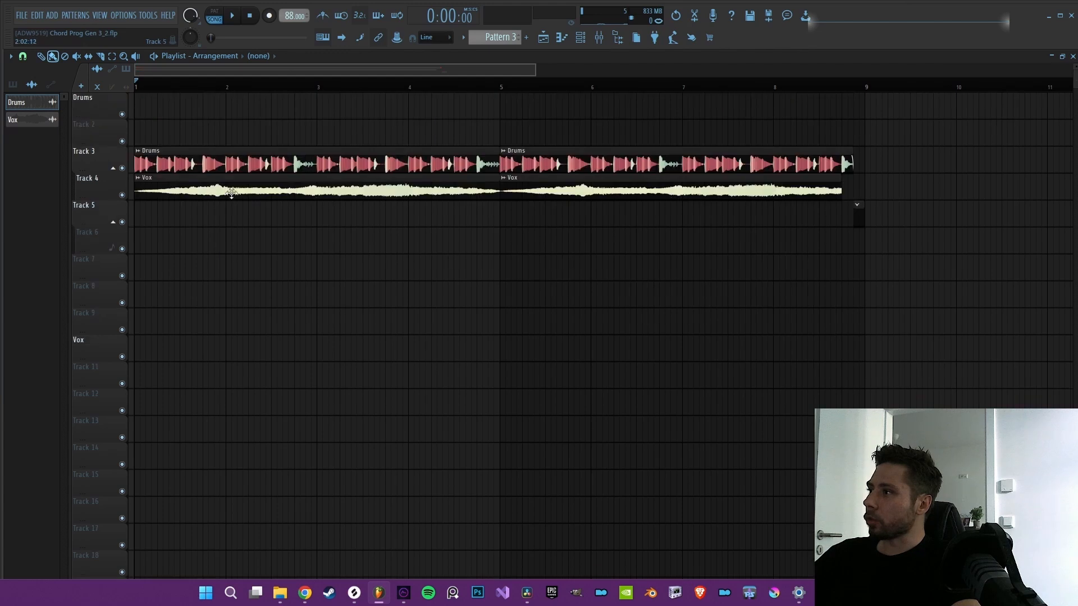
{"action": "left_click_drag", "start_coordinate": [900, 334], "coordinate": [141, 98]}
{"action": "left_click", "coordinate": [302, 238], "text": "ctrl"}
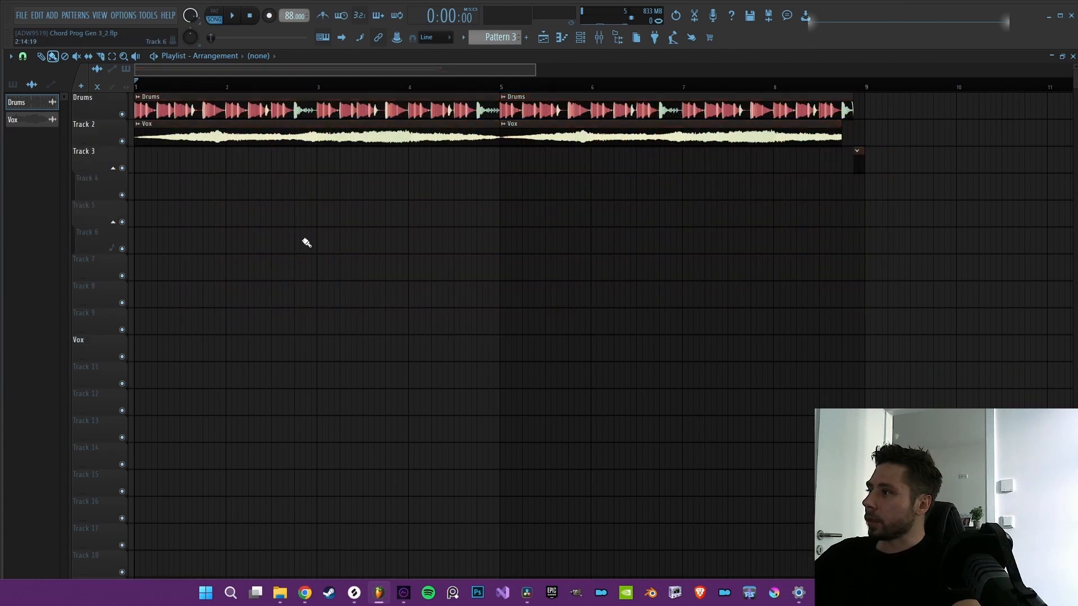
Step: Inspect the channel settings and mixer tracks of the Drums and Vox clips, one after the other
{"action": "double_click", "coordinate": [177, 109]}
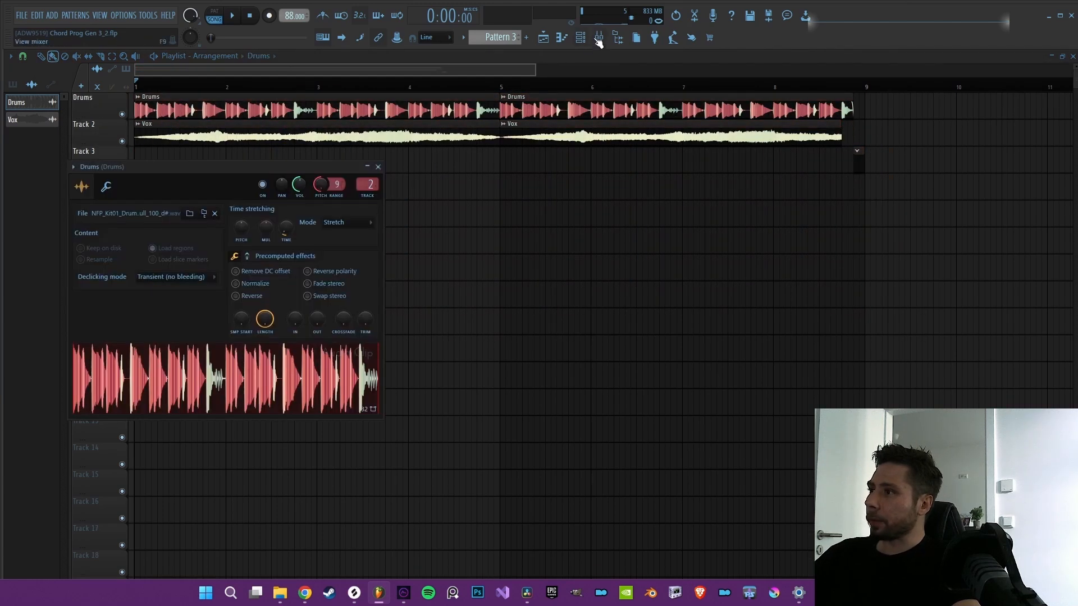
{"action": "left_click", "coordinate": [599, 41]}
{"action": "left_click", "coordinate": [552, 37]}
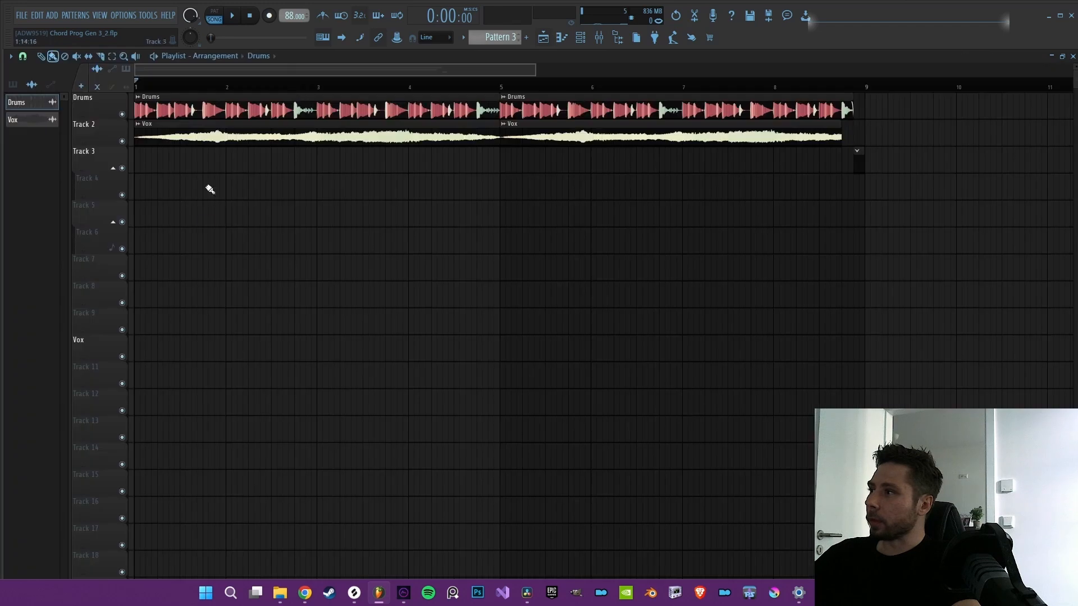
{"action": "double_click", "coordinate": [291, 135]}
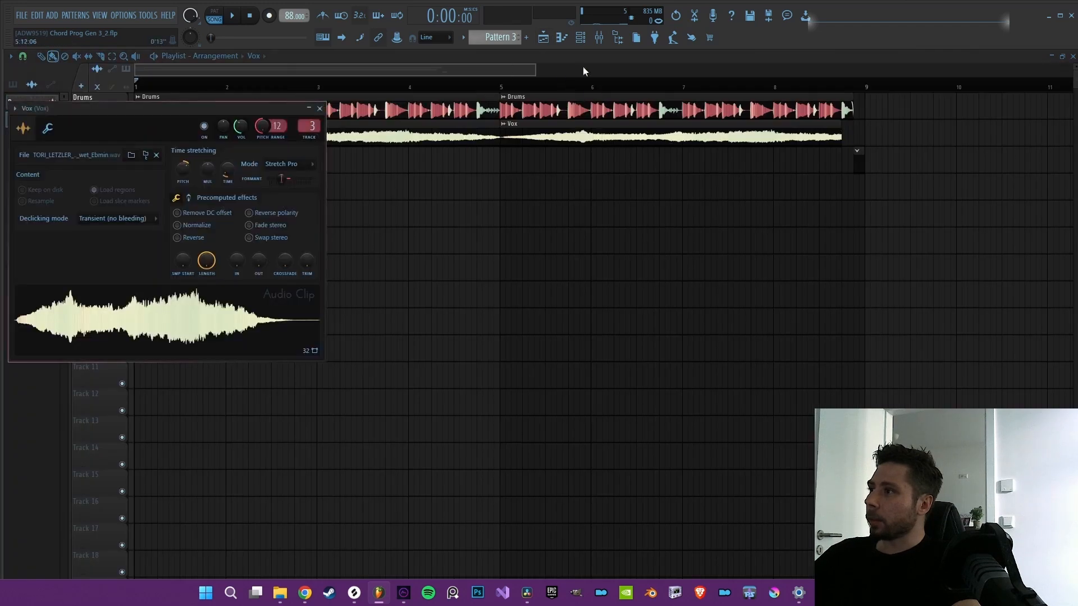
{"action": "left_click", "coordinate": [600, 40]}
{"action": "left_click", "coordinate": [548, 41]}
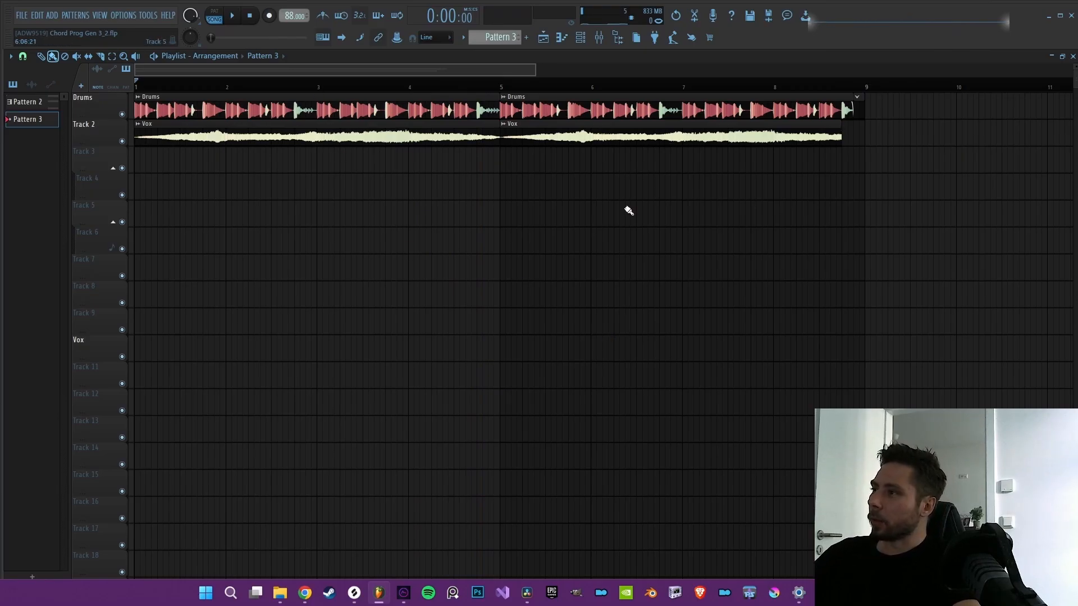
Step: Open the tp_da_140_synth_loop_shumi_Emin channel's SliceX and view its mixer track's effects
{"action": "key", "text": "F6"}
{"action": "left_click", "coordinate": [195, 105]}
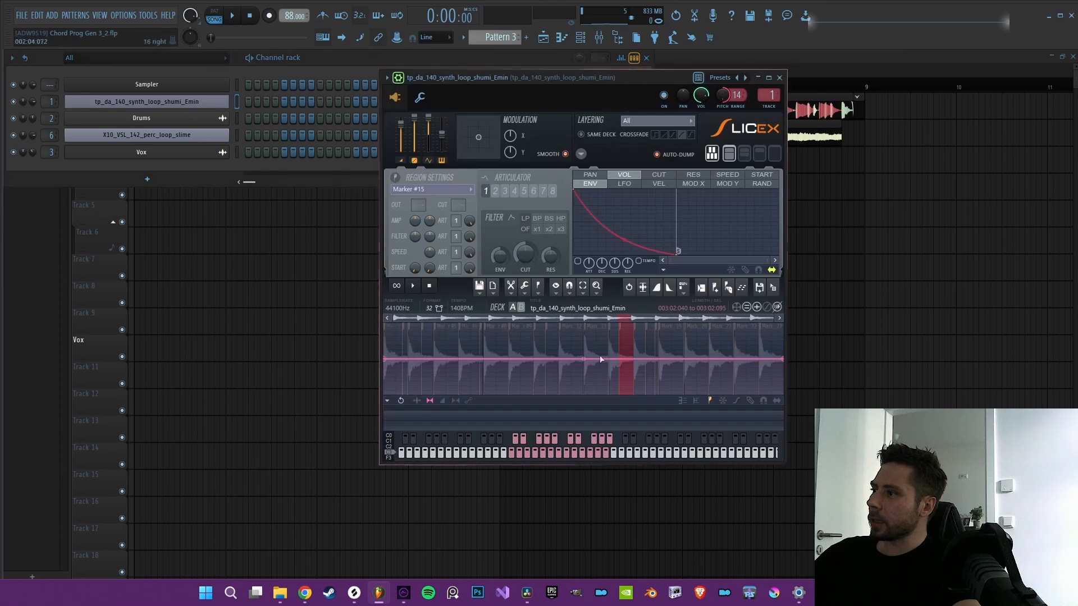
{"action": "left_click", "coordinate": [599, 37]}
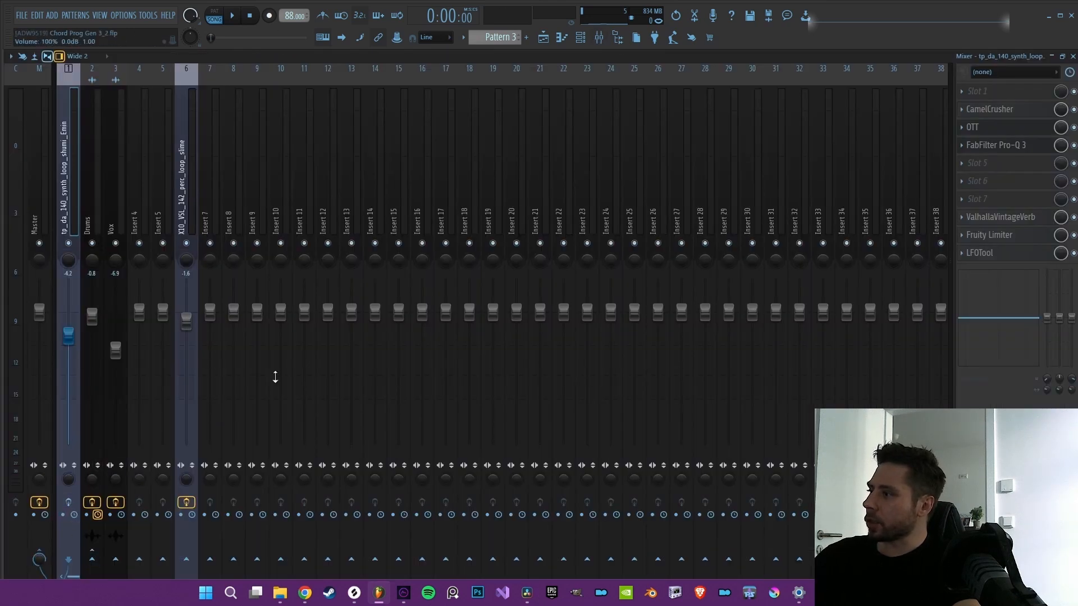
Step: Review the SliceX settings of the tp_da_140_synth_loop_shumi_Emin and X10_VSL_142_perc_loop_slime channels and return to the mixer
{"action": "left_click", "coordinate": [581, 39]}
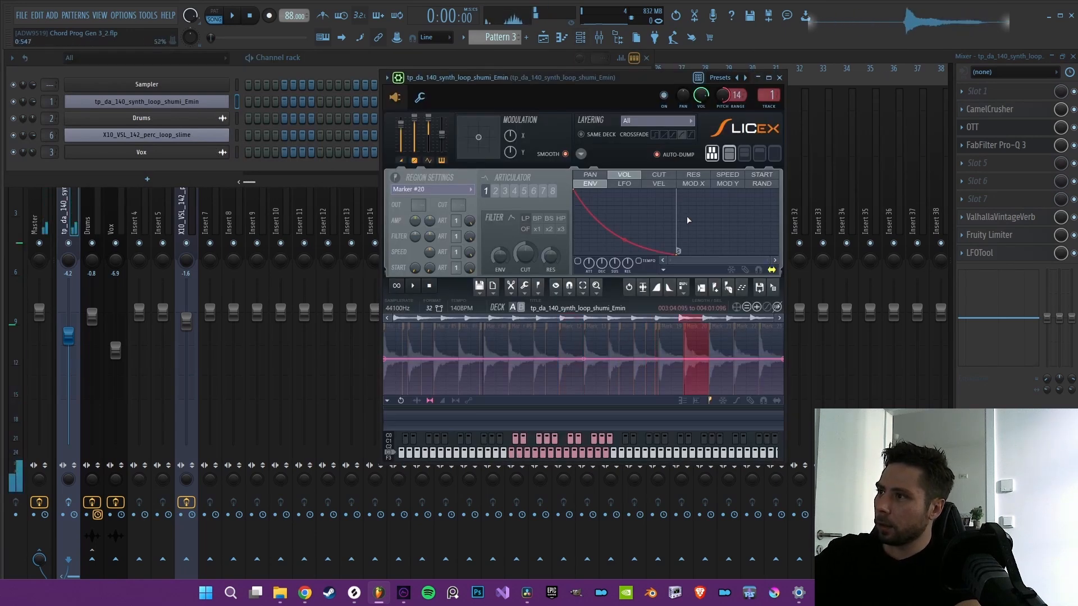
{"action": "right_click", "coordinate": [723, 102]}
{"action": "left_click", "coordinate": [769, 116]}
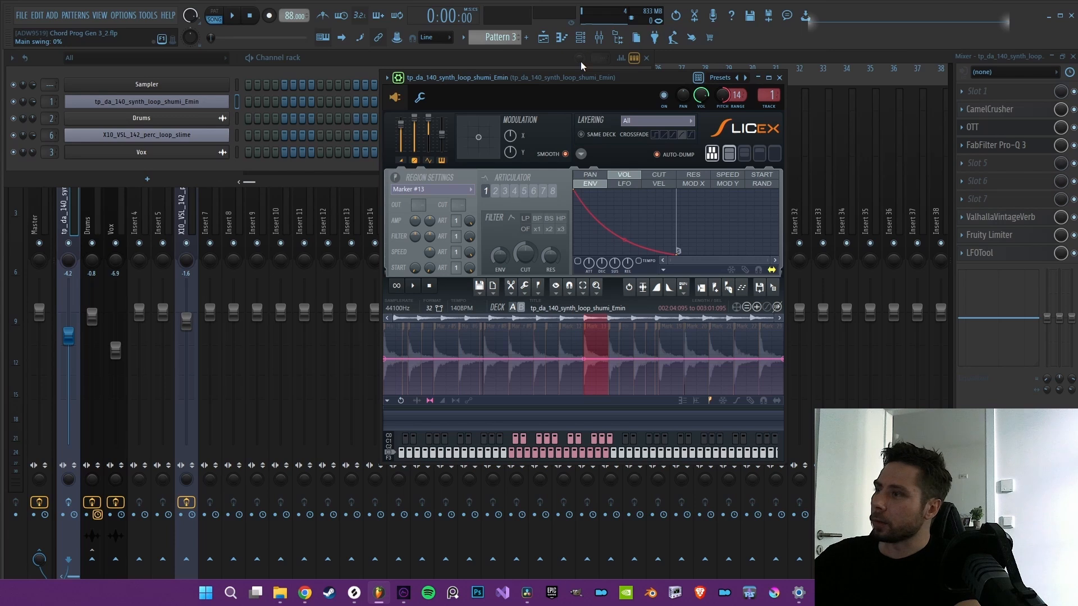
{"action": "left_click", "coordinate": [178, 140]}
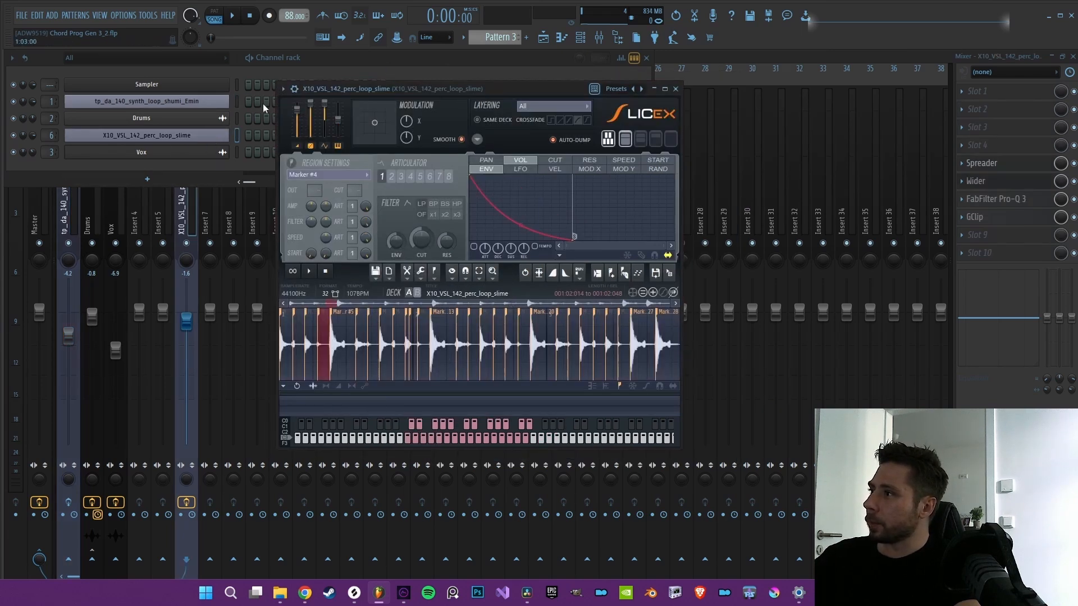
{"action": "left_click", "coordinate": [295, 89]}
{"action": "left_click", "coordinate": [296, 90]}
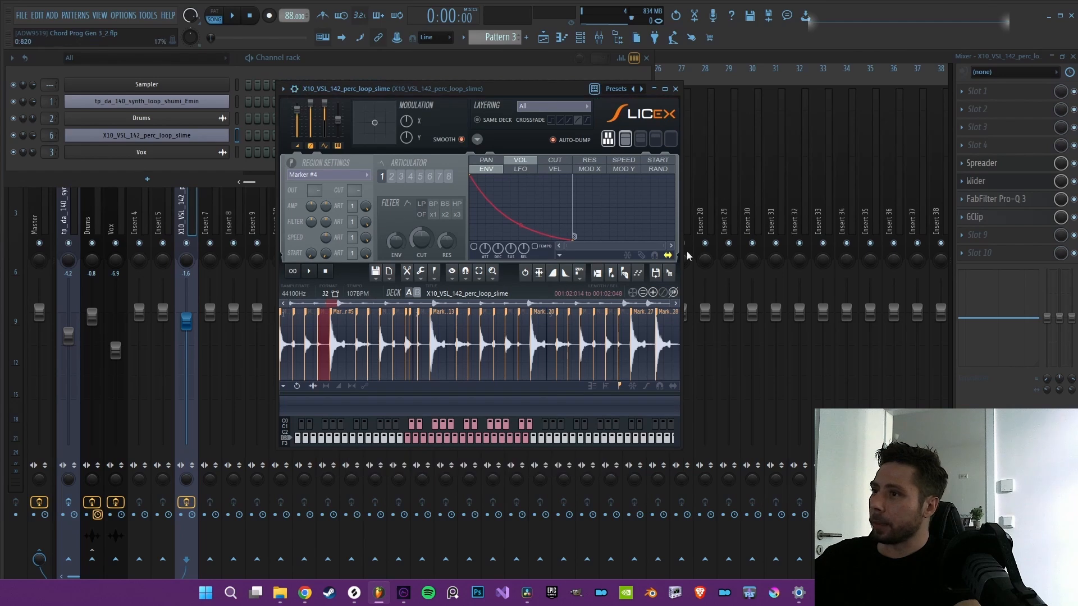
{"action": "key", "text": "F9"}
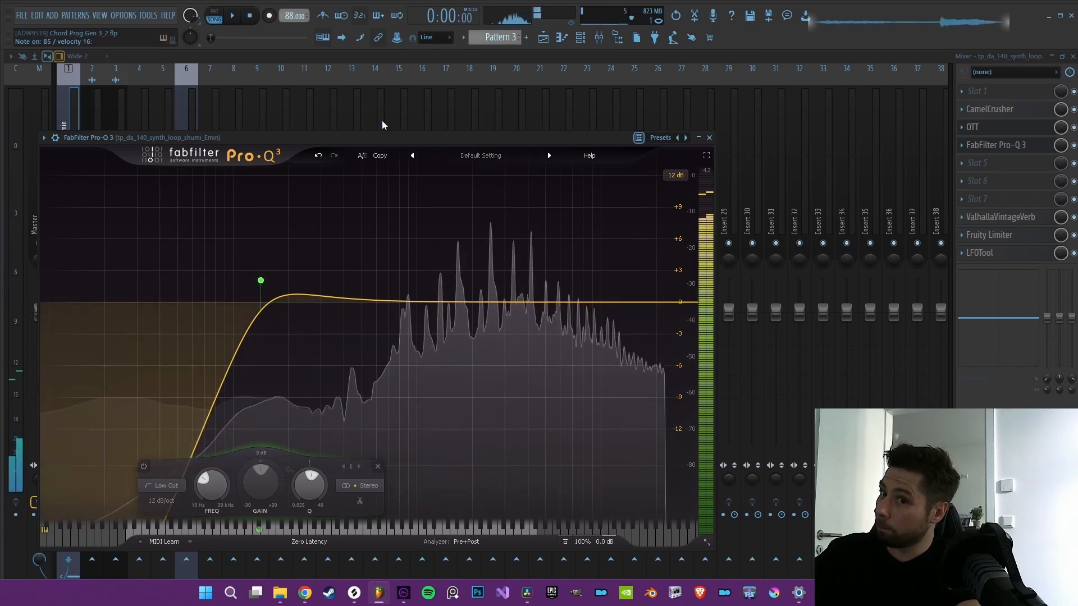
Step: Compare the perc loop's sound by disabling and re-enabling its 2526.6 Hz bell band in FabFilter Pro-Q 3
{"action": "left_click", "coordinate": [580, 37]}
{"action": "left_click", "coordinate": [185, 136]}
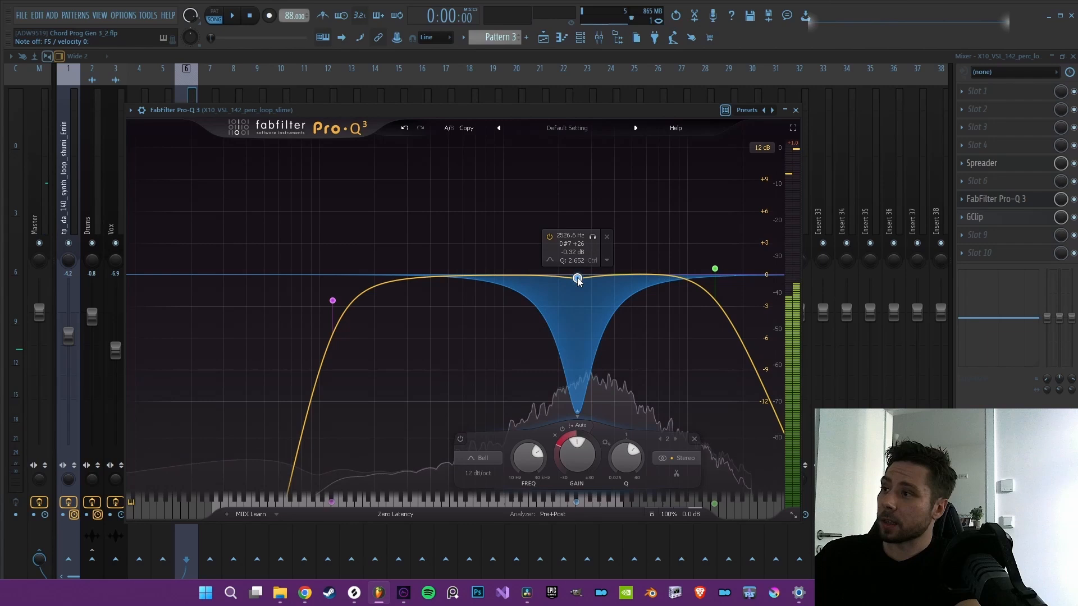
{"action": "right_click", "coordinate": [578, 279]}
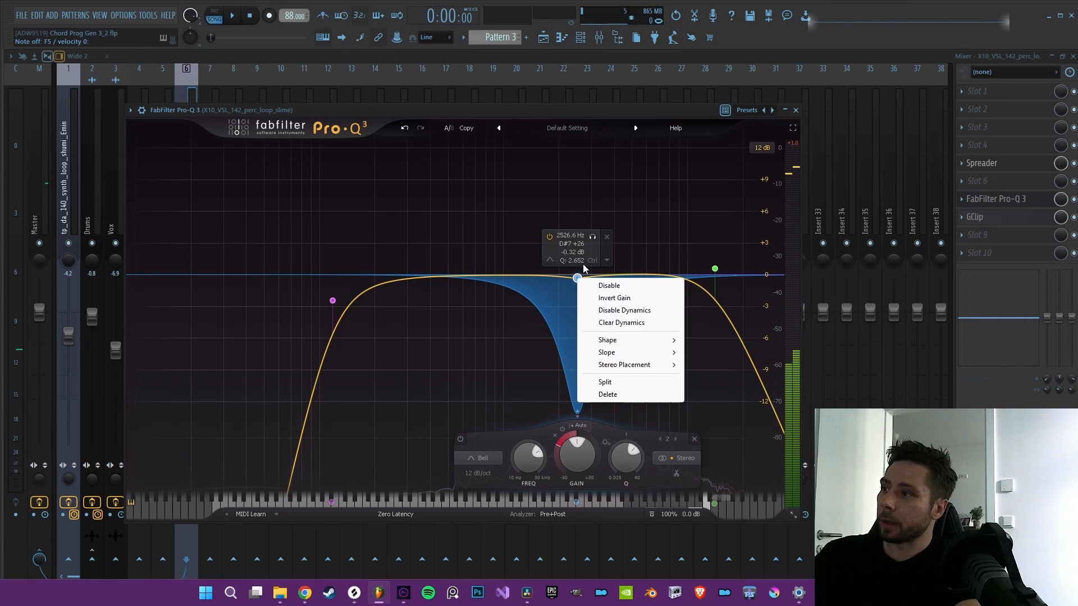
{"action": "left_click", "coordinate": [627, 286]}
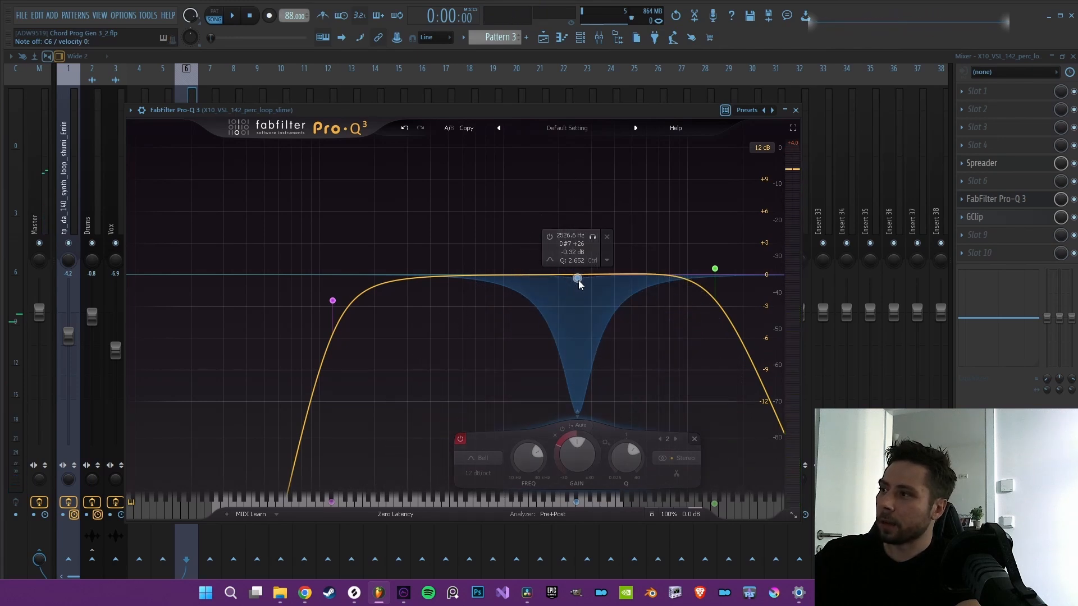
{"action": "right_click", "coordinate": [578, 279]}
{"action": "left_click", "coordinate": [595, 288]}
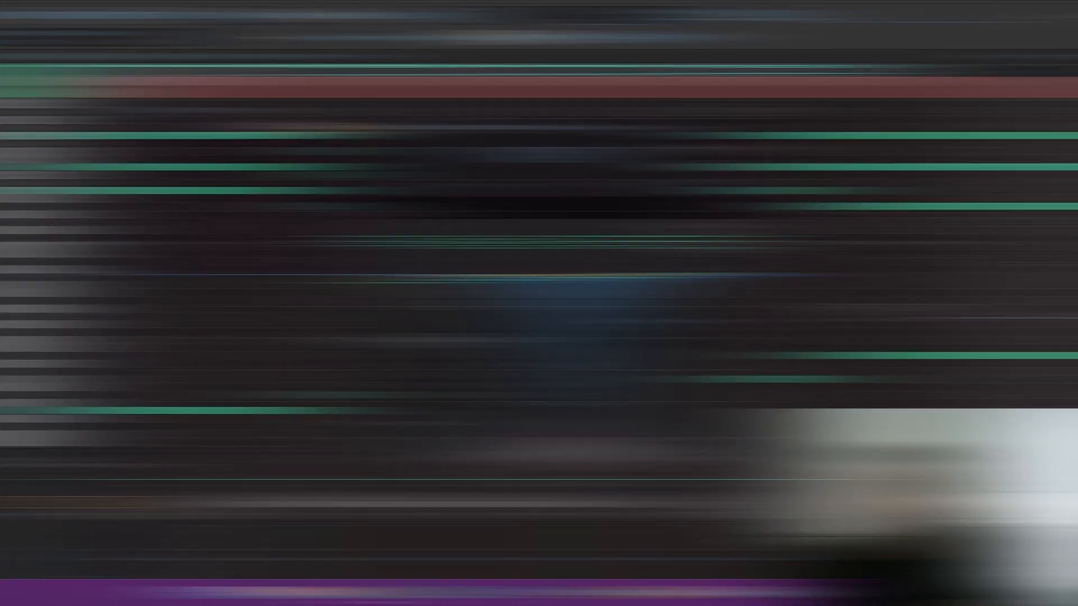
Step: Set the chord count to 8 for the synth loop in Pattern 4 and regenerate the progression into C♯ Minor Aeolian
{"action": "key", "text": "space"}
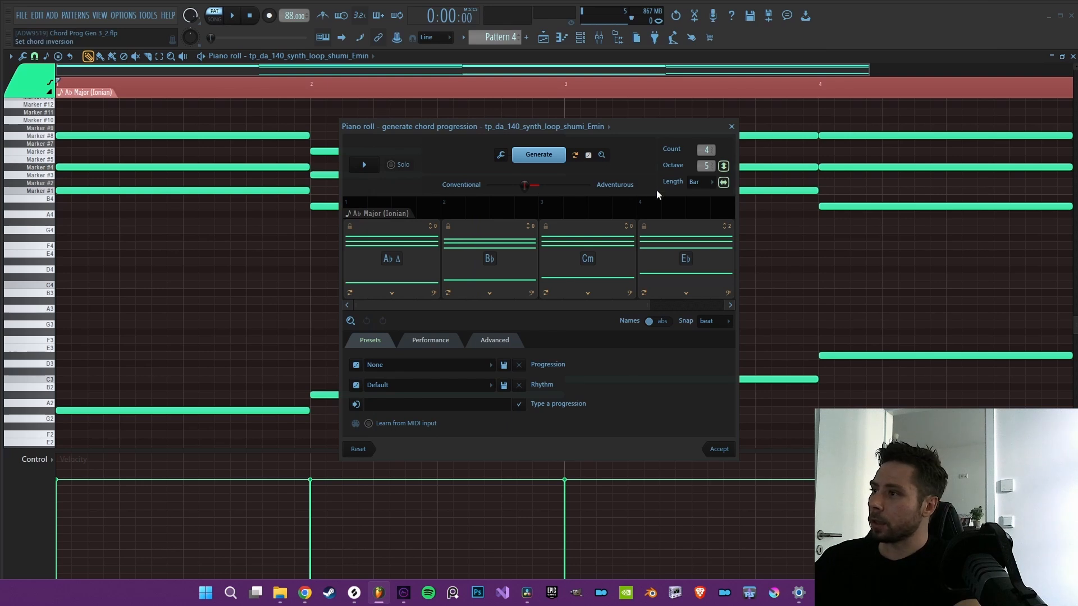
{"action": "mouse_move", "coordinate": [649, 305]}
{"action": "left_mouse_down"}
{"action": "mouse_move", "coordinate": [700, 308]}
{"action": "mouse_move", "coordinate": [667, 306]}
{"action": "left_mouse_up"}
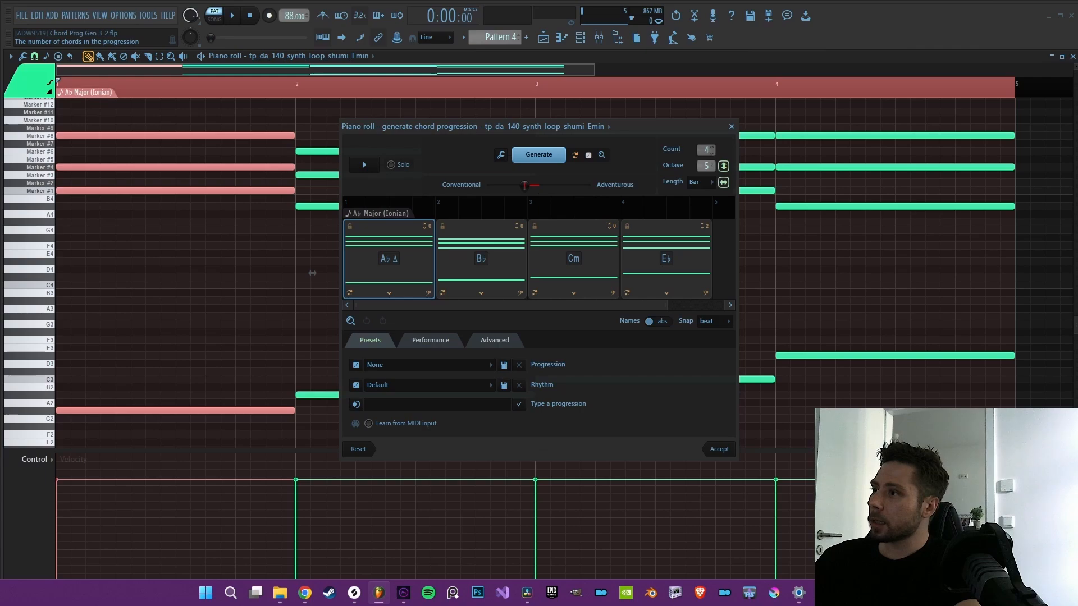
{"action": "left_click_drag", "start_coordinate": [706, 150], "coordinate": [707, 145]}
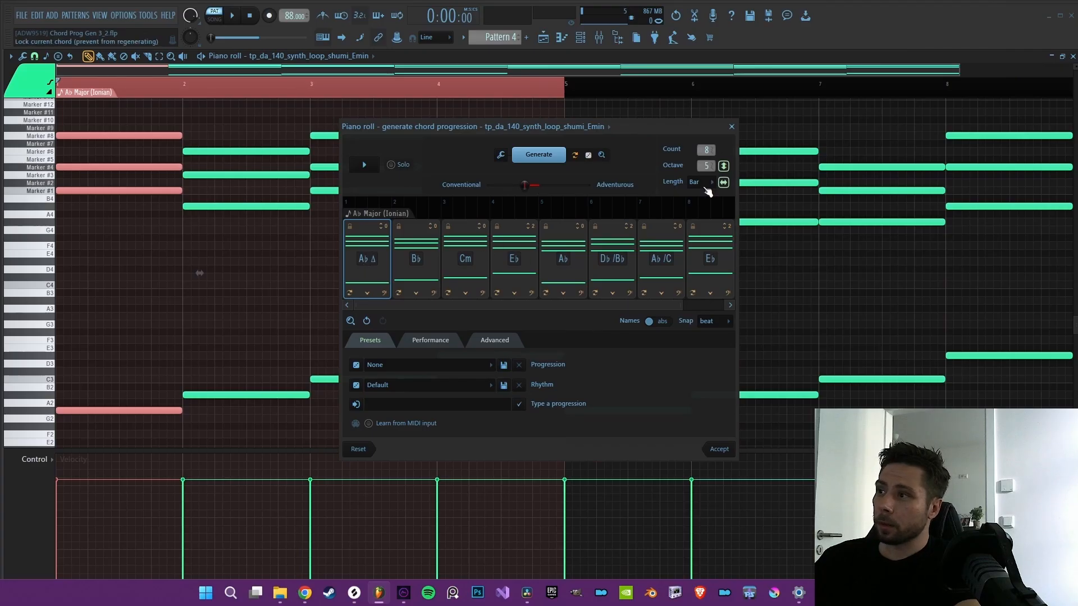
{"action": "left_click", "coordinate": [535, 154]}
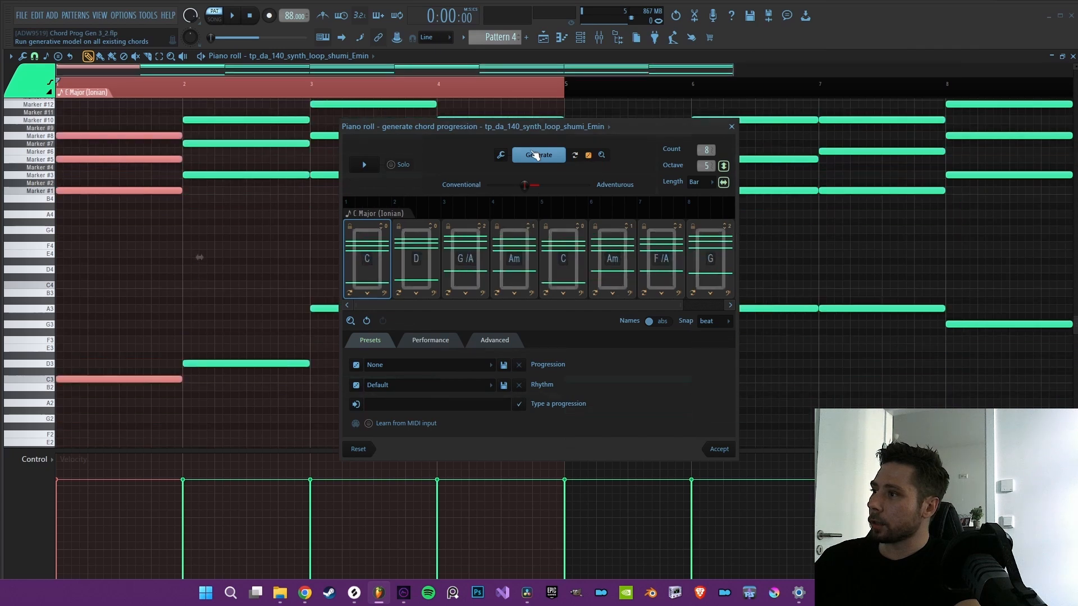
{"action": "left_click", "coordinate": [536, 156]}
{"action": "left_click", "coordinate": [538, 158]}
Step: Apply the Repeats 2 arp performance pattern to the first chord, C♯m, and play it back
{"action": "left_click", "coordinate": [431, 340]}
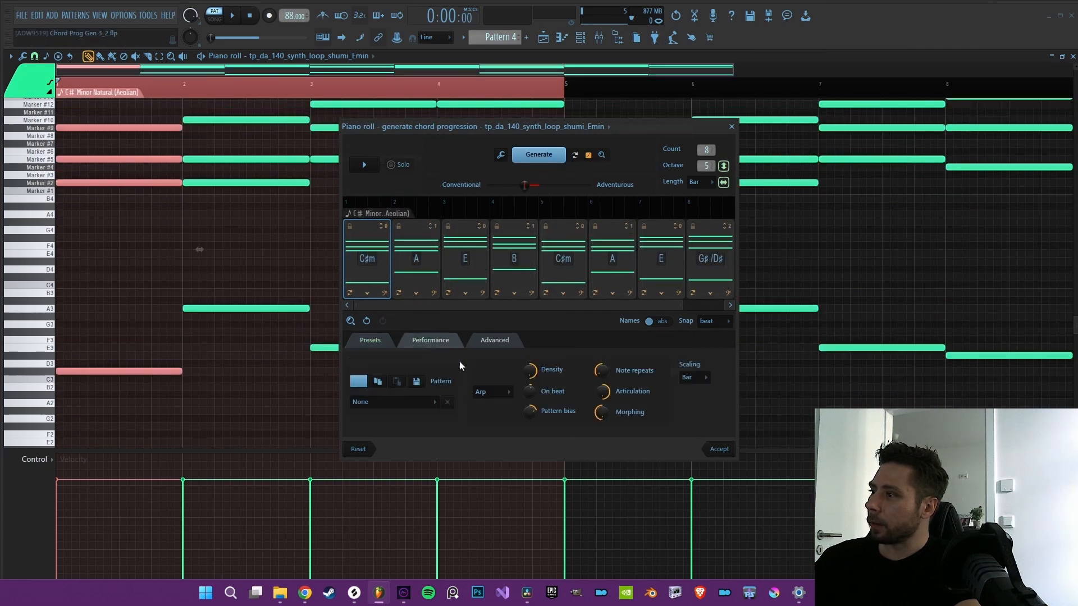
{"action": "left_click", "coordinate": [487, 393]}
{"action": "scroll", "coordinate": [385, 407], "scroll_direction": "down", "scroll_amount": 5}
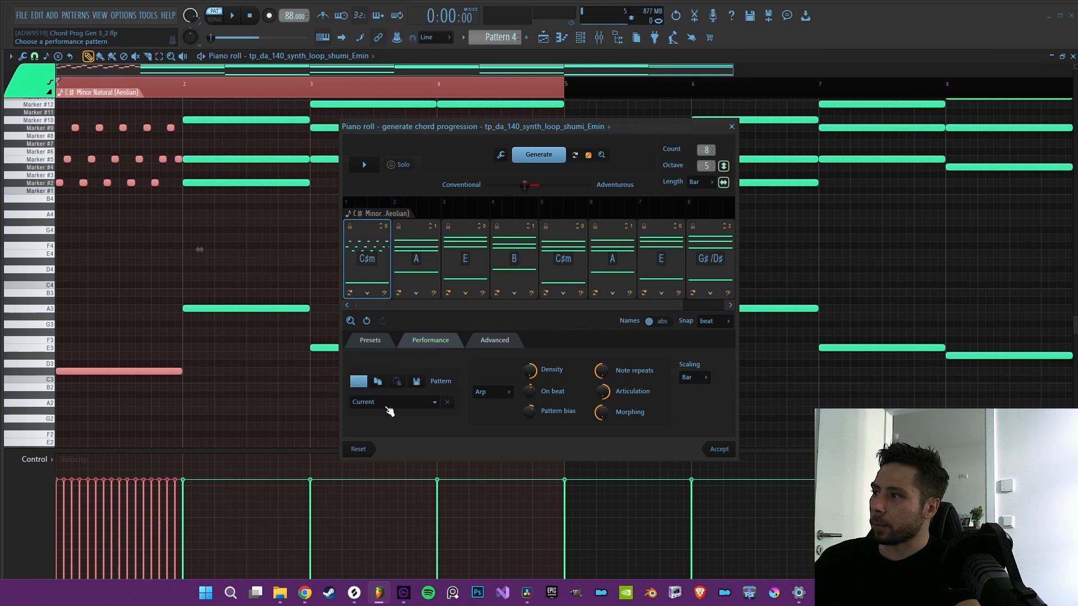
{"action": "scroll", "coordinate": [389, 411], "scroll_direction": "down", "scroll_amount": 3}
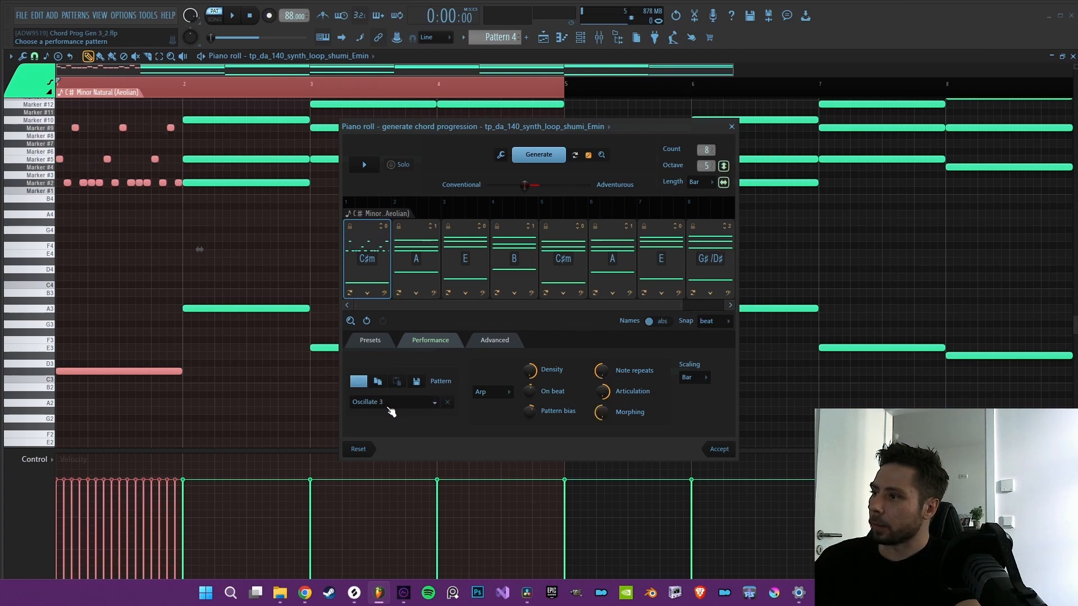
{"action": "scroll", "coordinate": [391, 410], "scroll_direction": "down", "scroll_amount": 2}
{"action": "scroll", "coordinate": [391, 411], "scroll_direction": "down", "scroll_amount": 1}
{"action": "key", "text": "space"}
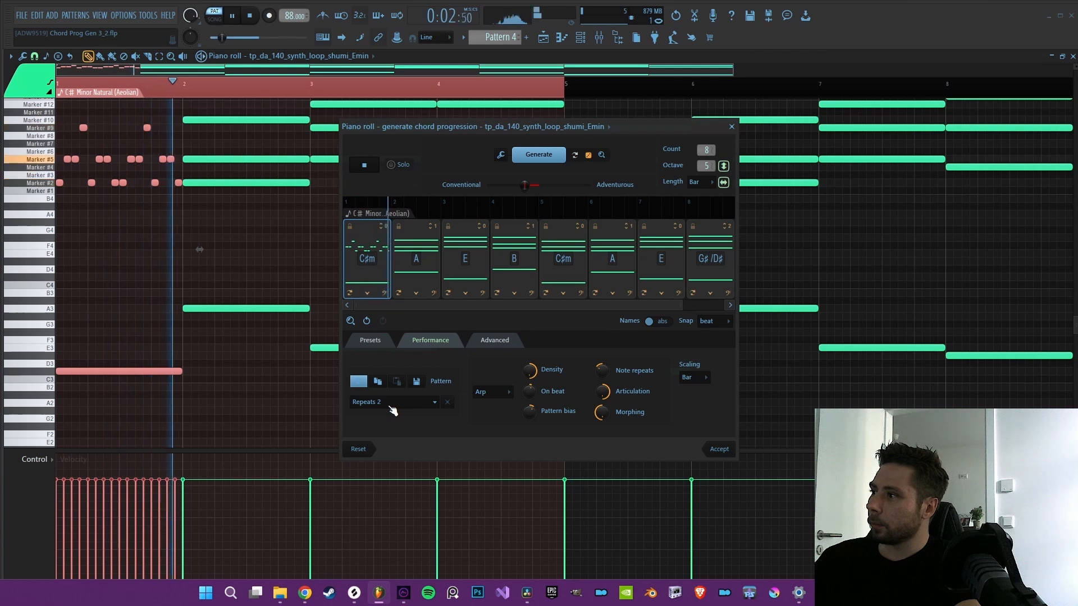
Step: Give the second chord the same arp rhythm, replace it with F♯/C♯, and select the third chord
{"action": "left_click", "coordinate": [411, 262]}
{"action": "left_click", "coordinate": [398, 292]}
{"action": "left_click", "coordinate": [465, 263]}
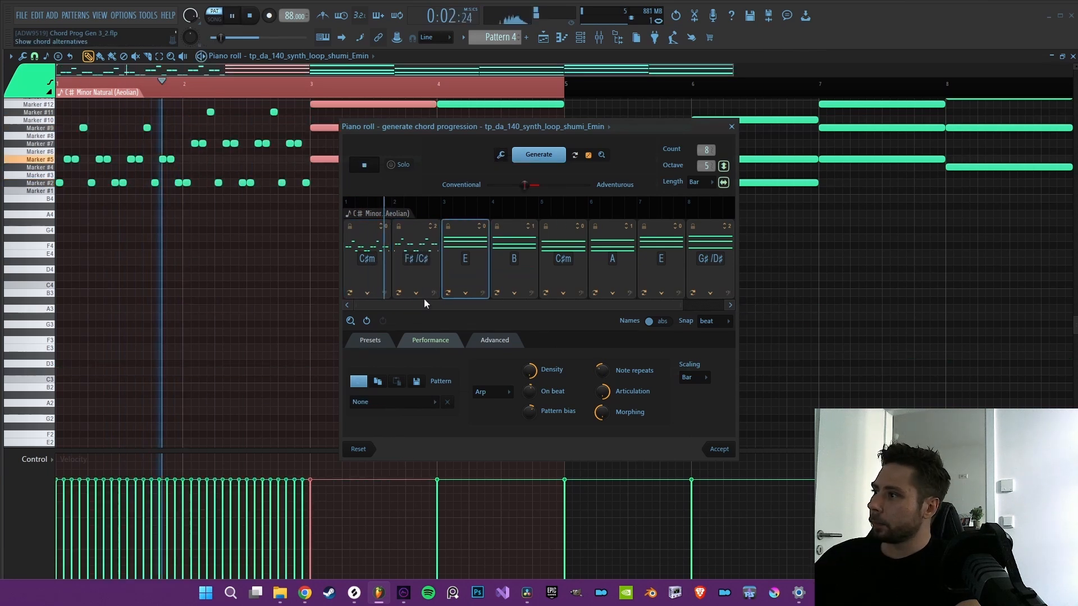
{"action": "left_click", "coordinate": [430, 248]}
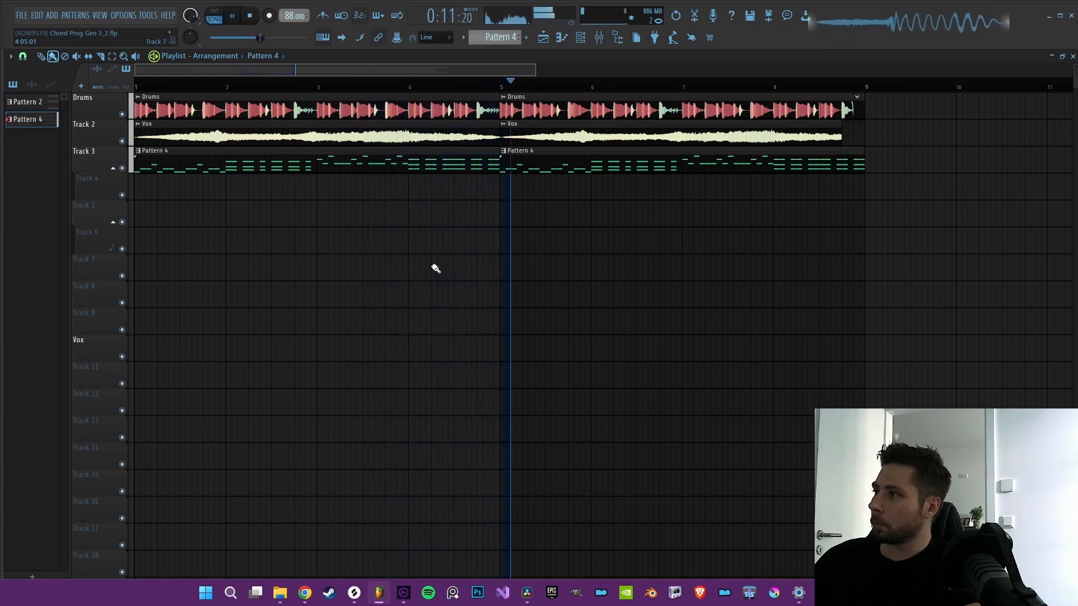
Step: Stop playback, create Pattern 5 and open the chord progression generator in the X10_VSL_142_perc_loop_slime piano roll
{"action": "key", "text": "space"}
{"action": "key", "text": "F4"}
{"action": "left_click_drag", "start_coordinate": [302, 189], "coordinate": [264, 197]}
{"action": "right_click", "coordinate": [308, 192]}
{"action": "key", "text": "F7"}
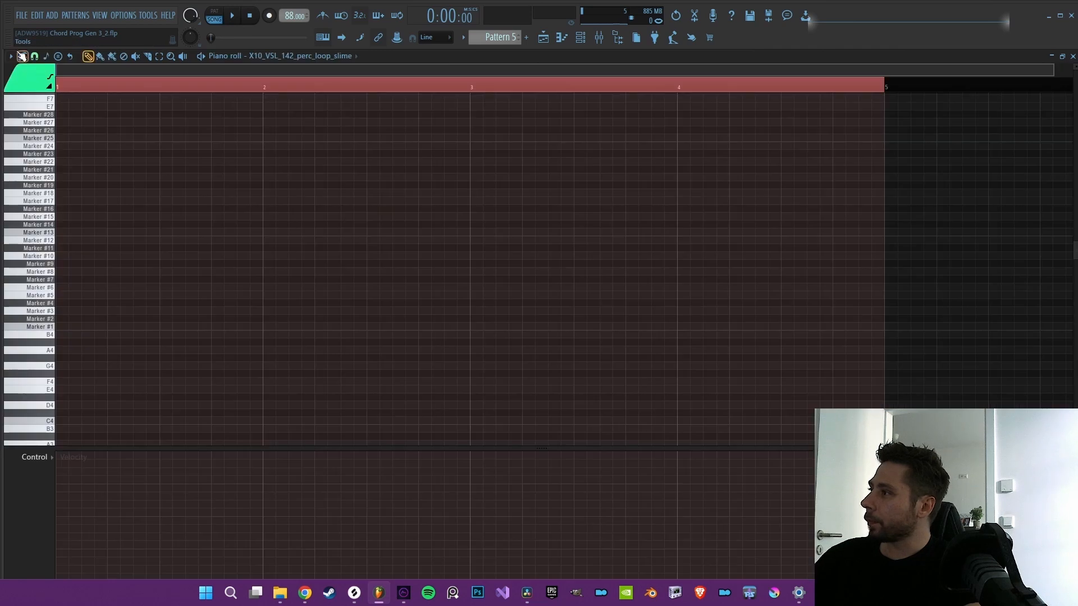
{"action": "left_click", "coordinate": [11, 56]}
{"action": "mouse_move", "coordinate": [37, 92]}
{"action": "left_click", "coordinate": [135, 93]}
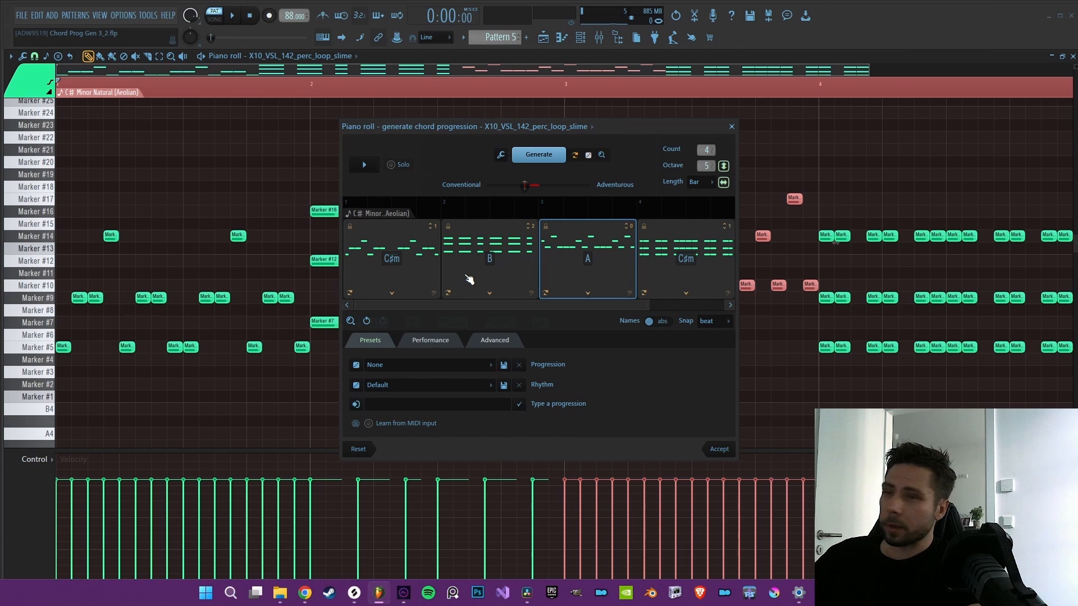
Step: Select the fourth chord, C♯m, accept the four-chord progression for Pattern 5, and play the arrangement
{"action": "left_click", "coordinate": [680, 255]}
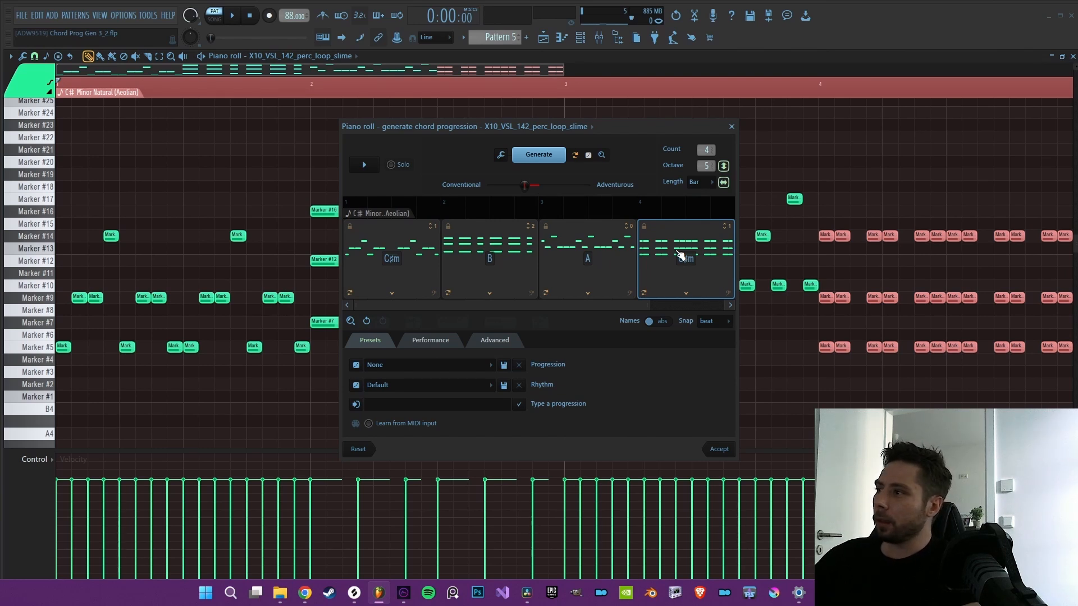
{"action": "key", "text": "Return"}
{"action": "left_click", "coordinate": [543, 37]}
{"action": "key", "text": "space"}
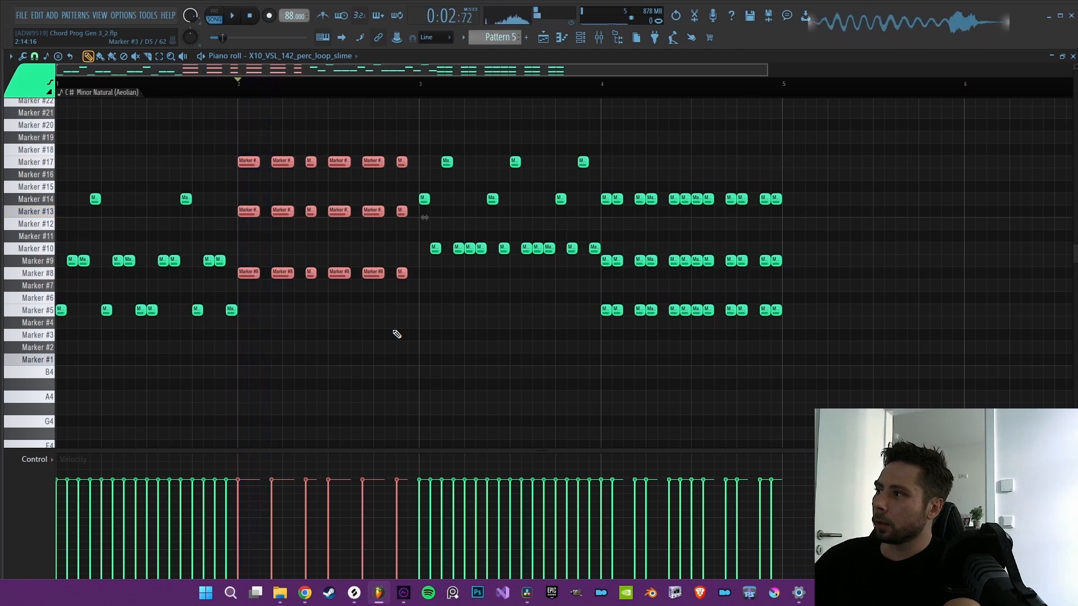
Step: Transpose the selected bar 2 chord notes up three semitones to Markers #11, #16 and #20, auditioning the change
{"action": "key", "text": "shift+Up"}
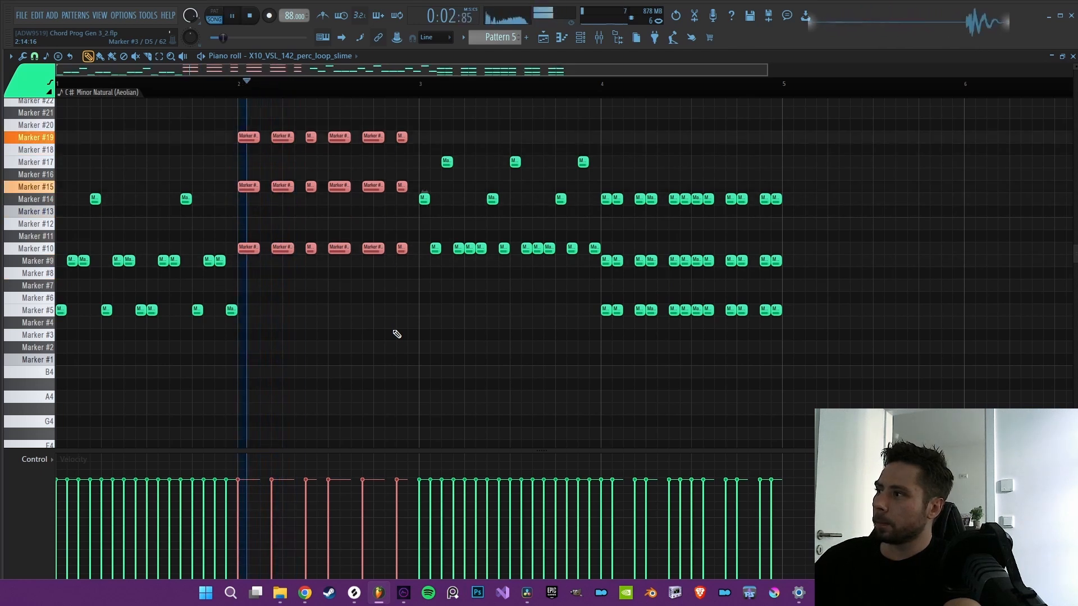
{"action": "key", "text": "shift+Up"}
{"action": "key", "text": "space"}
{"action": "key", "text": "space"}
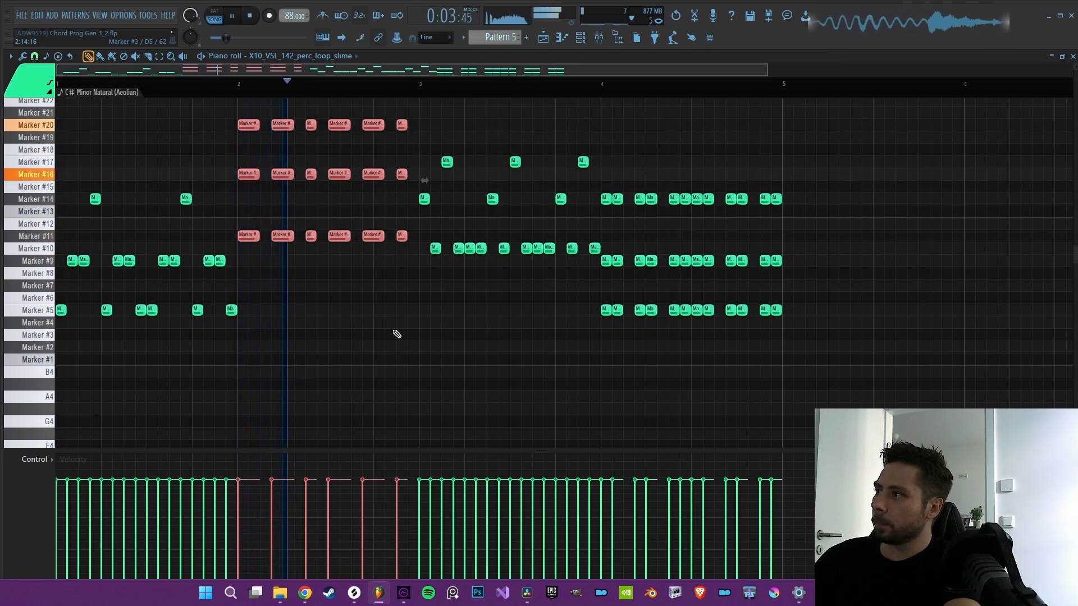
{"action": "key", "text": "space"}
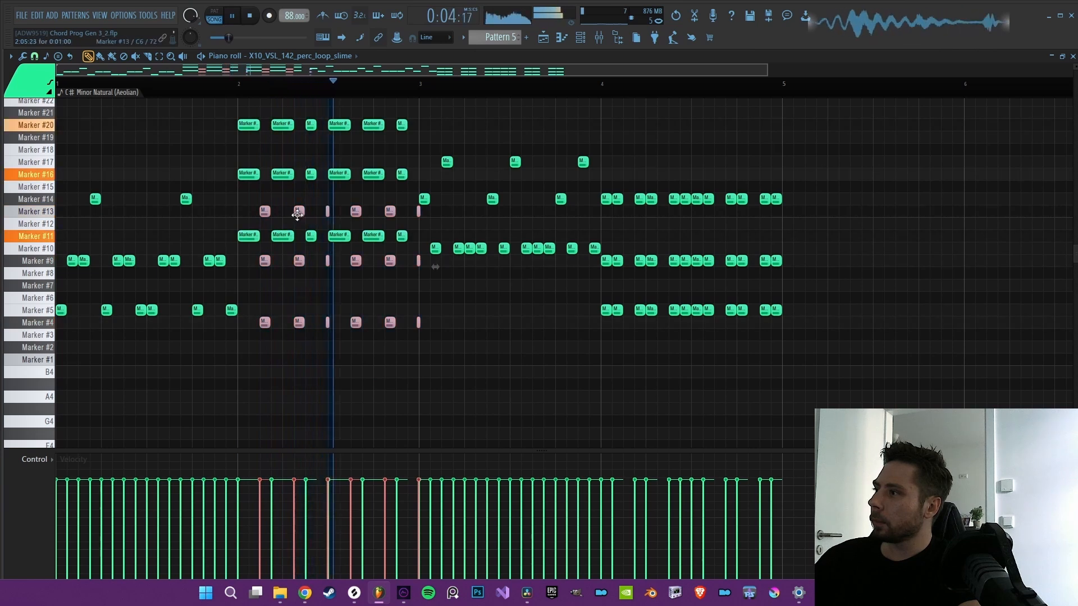
Step: Raise the duplicated notes in the gaps of bar 2 by two semitones to Markers #6, #11 and #15 and audition them
{"action": "left_click_drag", "start_coordinate": [298, 211], "coordinate": [298, 187]}
{"action": "key", "text": "space"}
{"action": "key", "text": "space"}
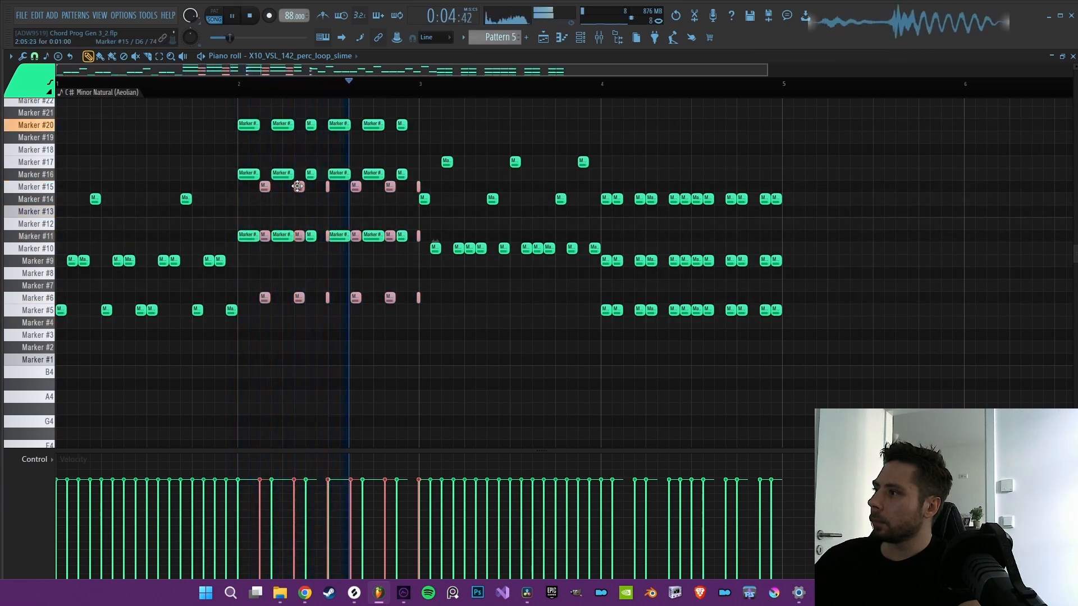